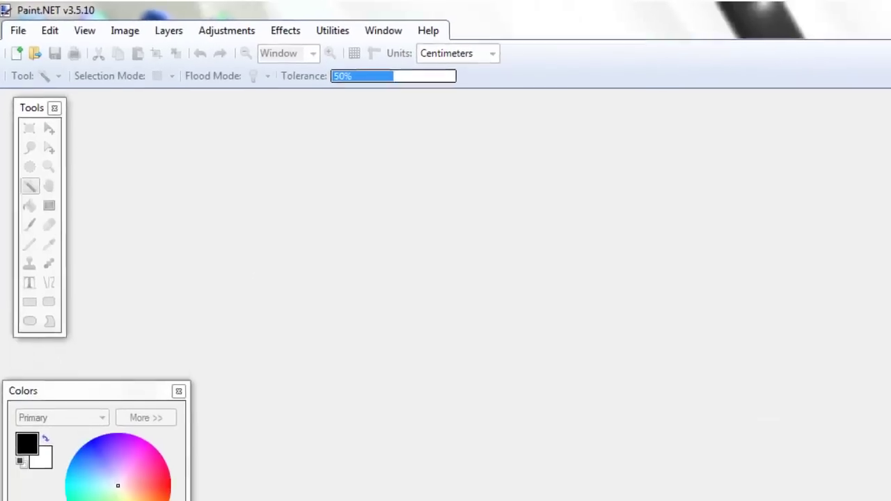
Click into the empty Paint.NET window to make it active
click(424, 489)
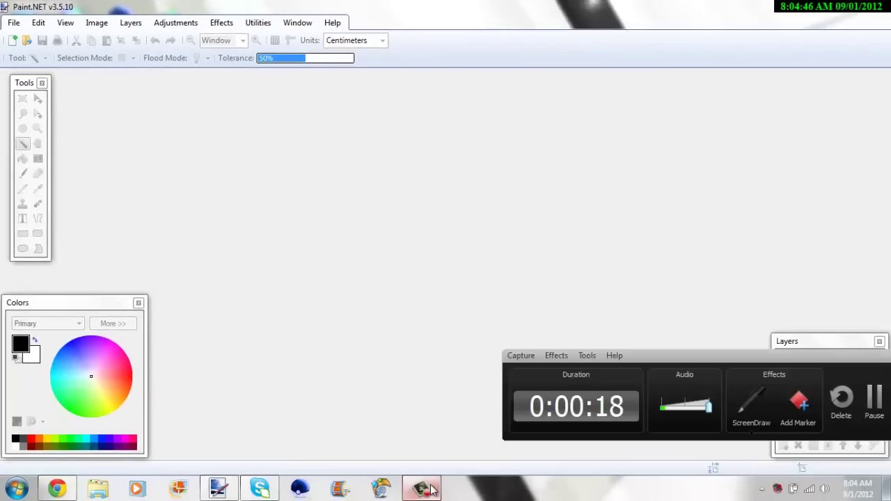
click(426, 488)
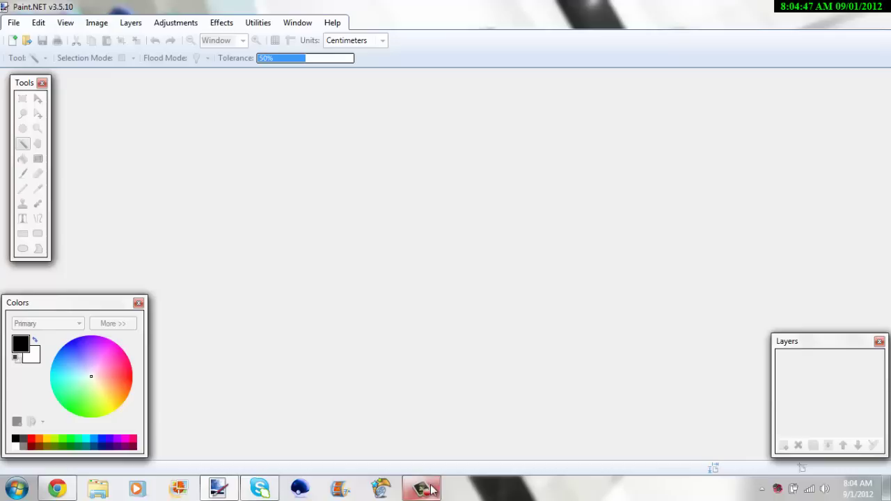
Open New YT Layout.png through File > Open, picking it from the file-name suggestions
click(17, 25)
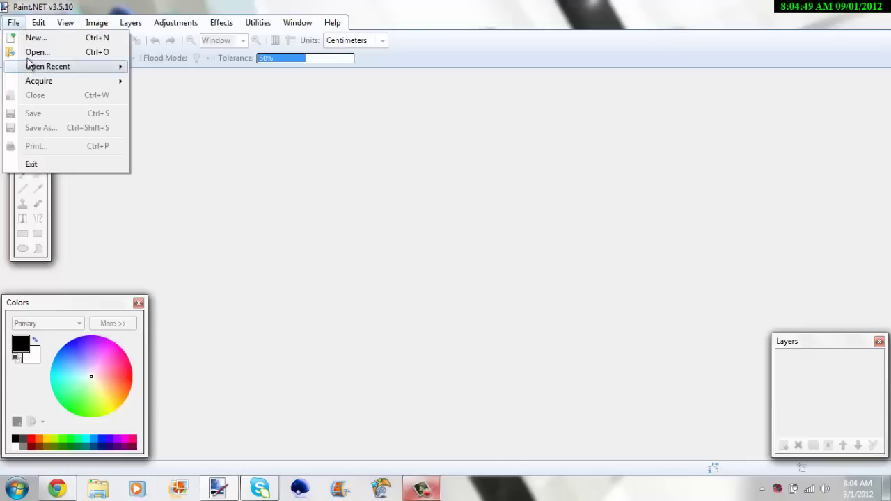
click(245, 367)
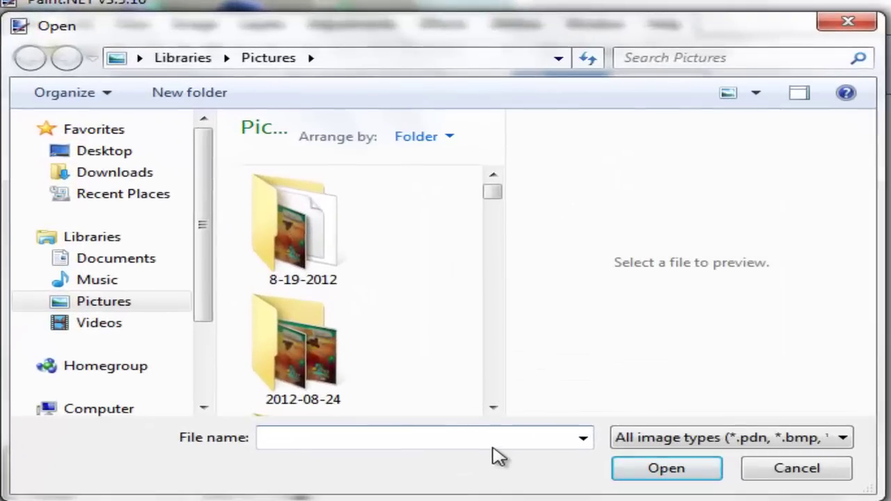
text(New)
key(Down)
key(Down)
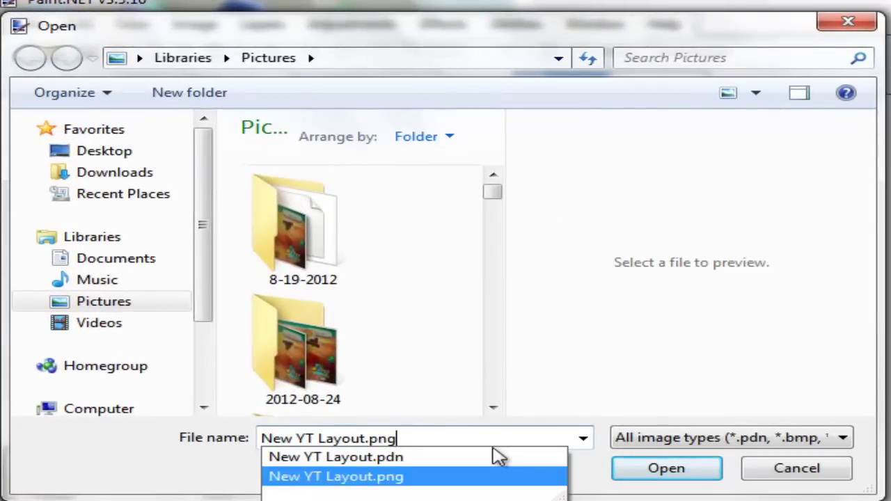
key(Return)
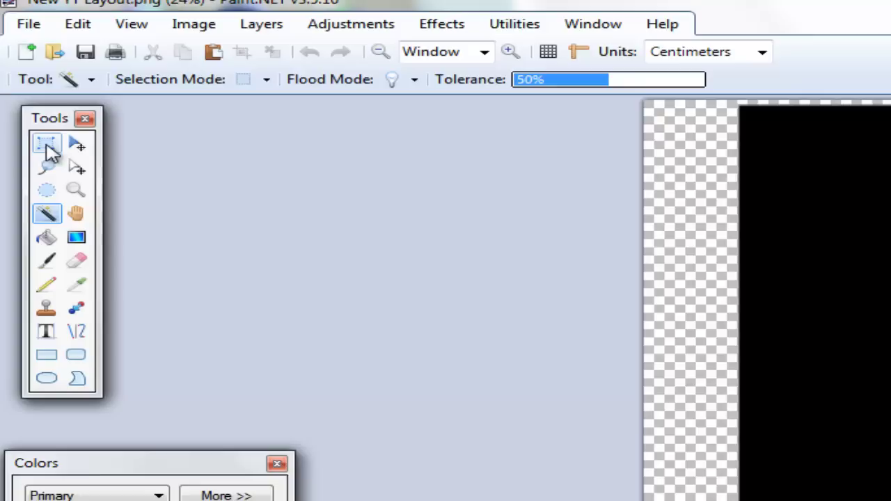
Cut the whole black strip image, paste it into a new Layer 2, then deselect
click(46, 143)
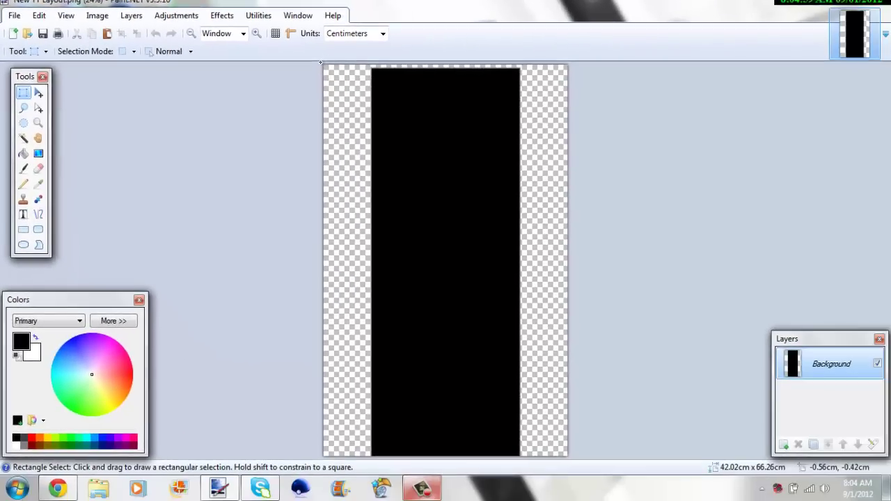
mouse_move(324, 66)
mouse_down()
mouse_move(477, 228)
mouse_move(705, 499)
mouse_up()
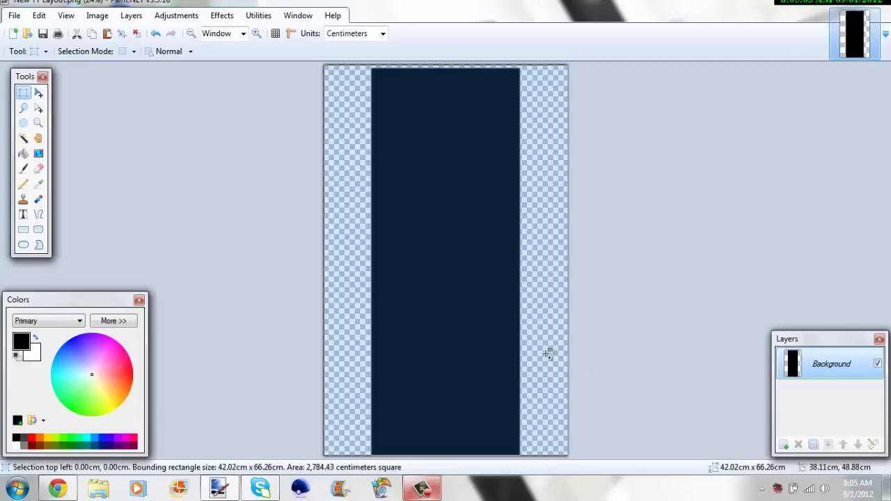
key(Delete)
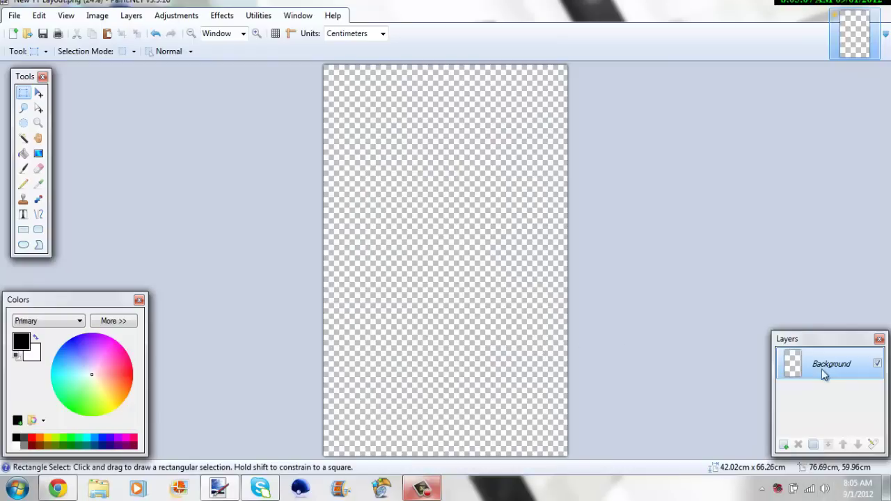
click(784, 445)
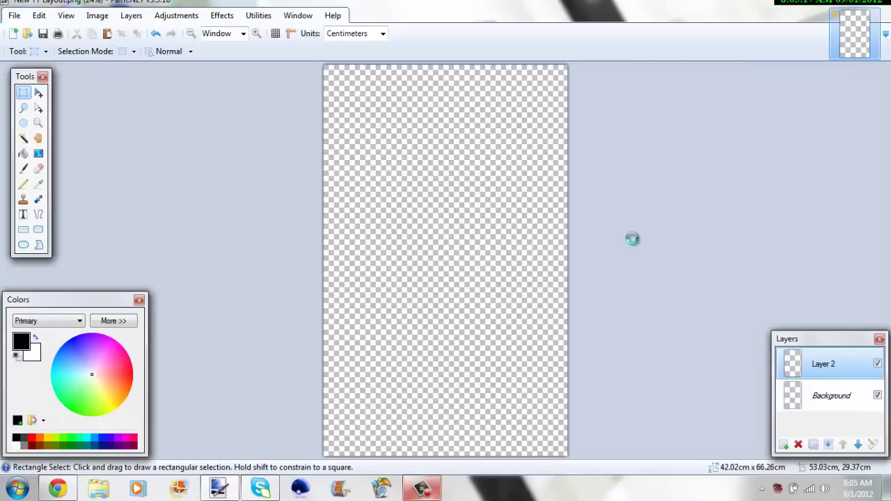
key(m)
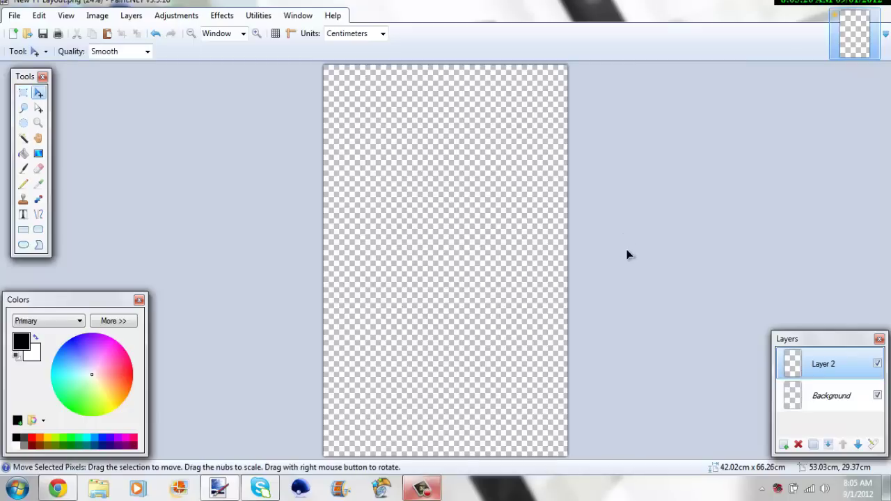
key(ctrl+v)
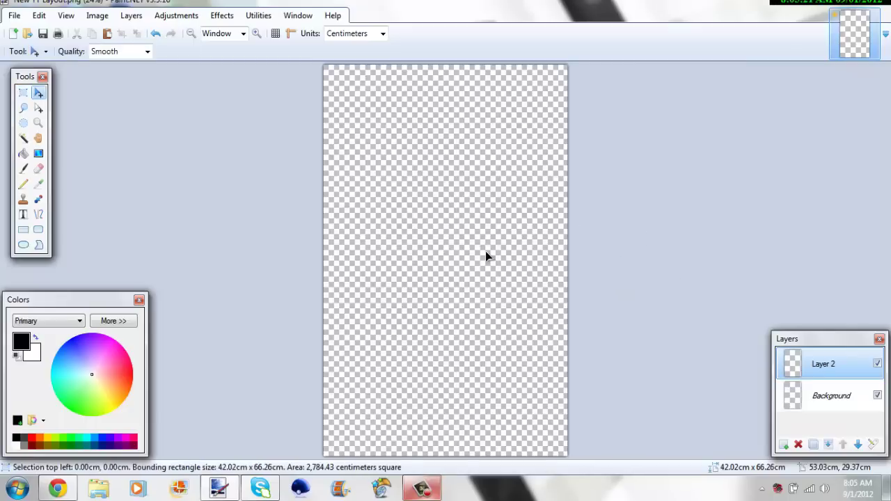
click(23, 92)
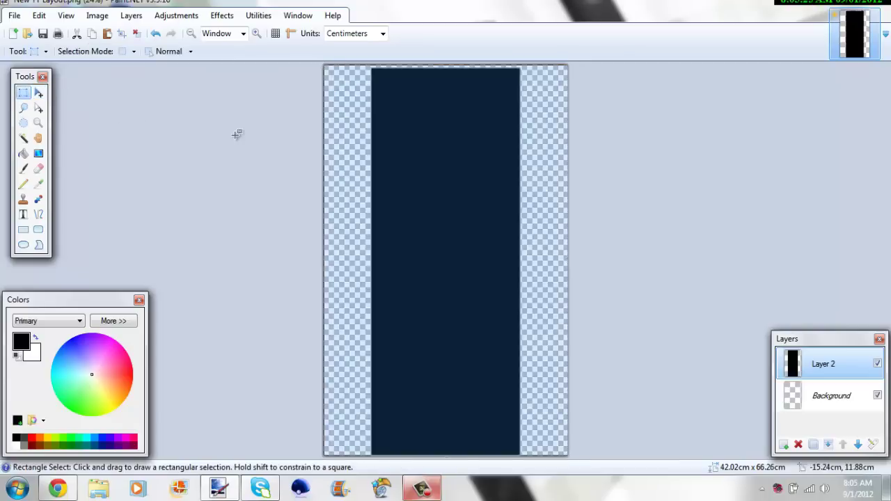
click(237, 134)
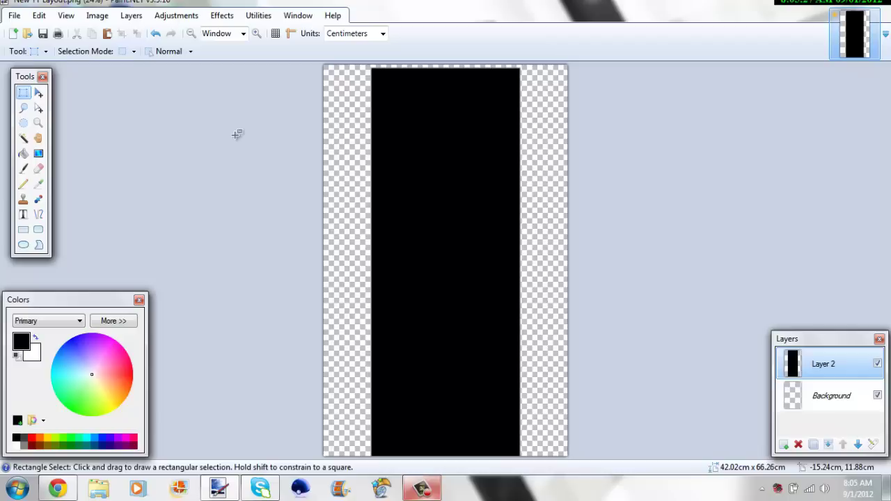
Add Layer 3 above Background and set colours to transparent white primary and black secondary for the Gradient tool
click(814, 401)
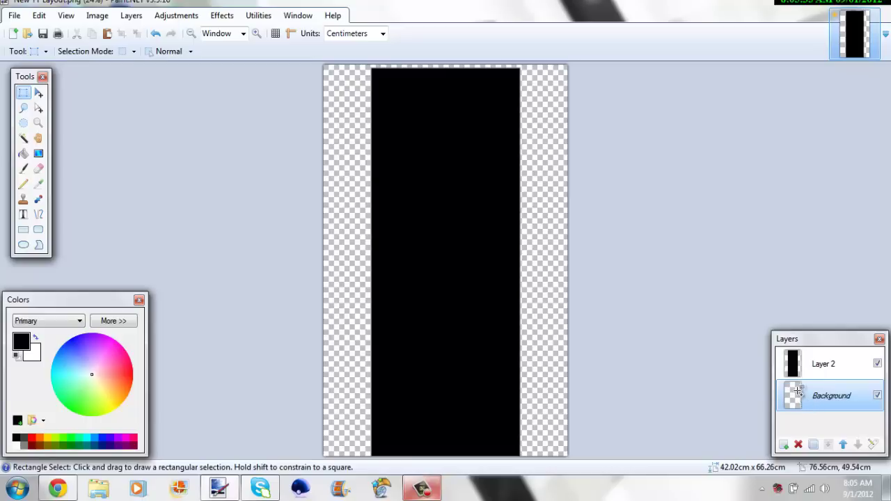
key(ctrl+shift+n)
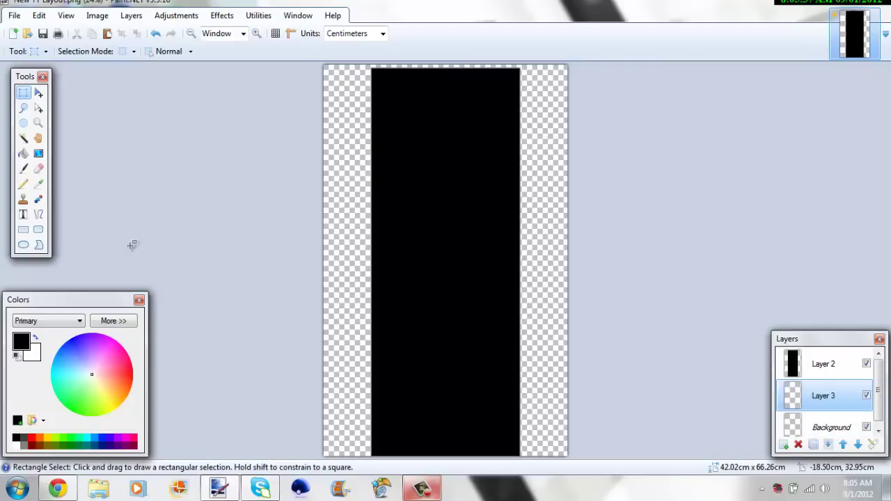
click(39, 154)
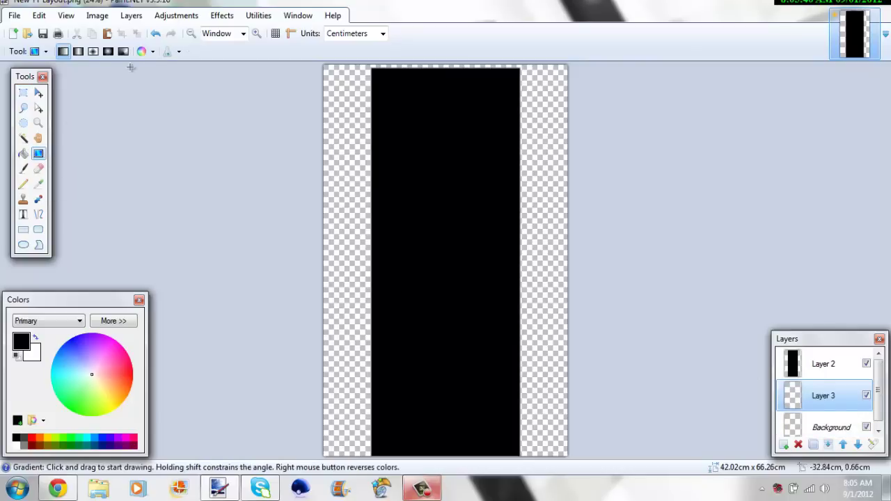
click(35, 338)
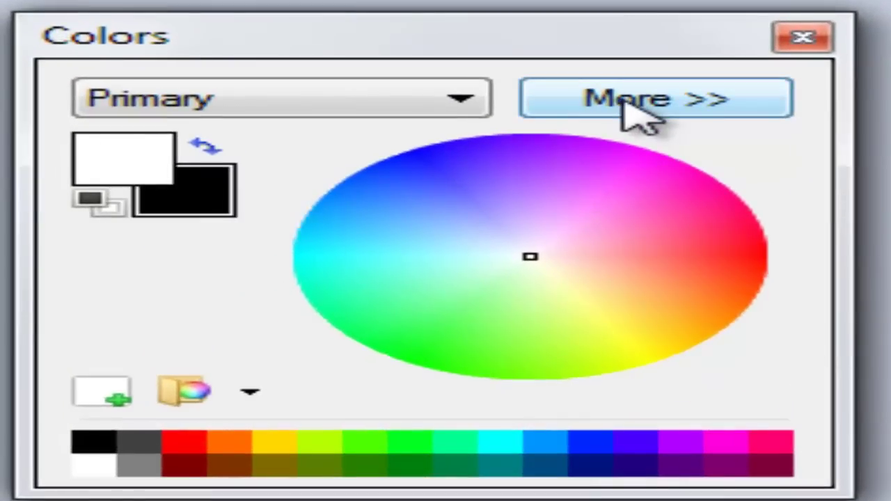
click(644, 101)
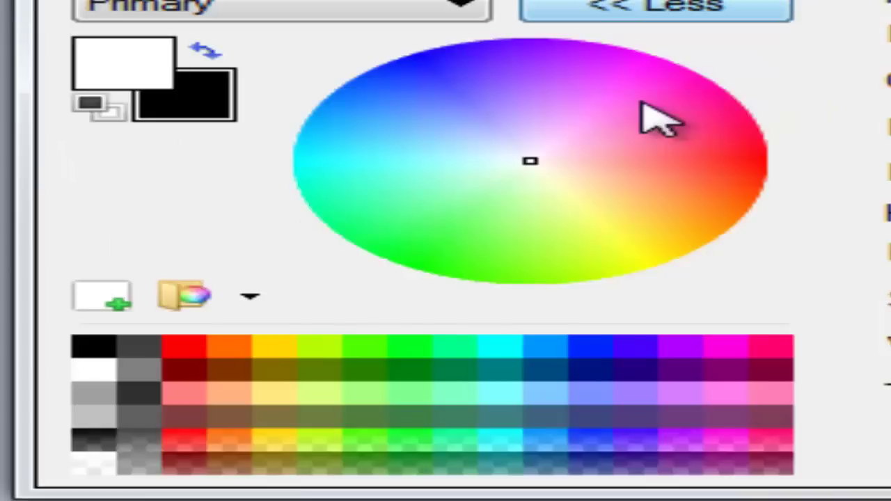
click(101, 464)
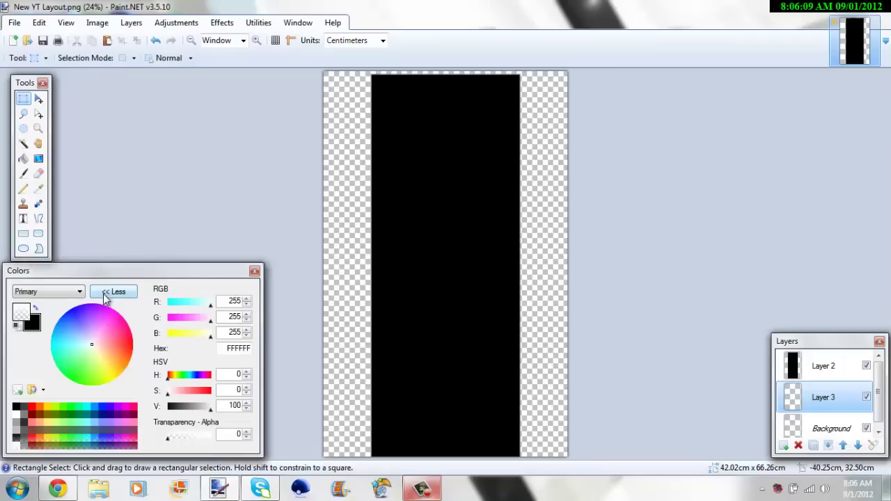
click(376, 73)
Draw a vertical gradient on Layer 3 and adjust it so the black fade sits at the bottom
click(38, 159)
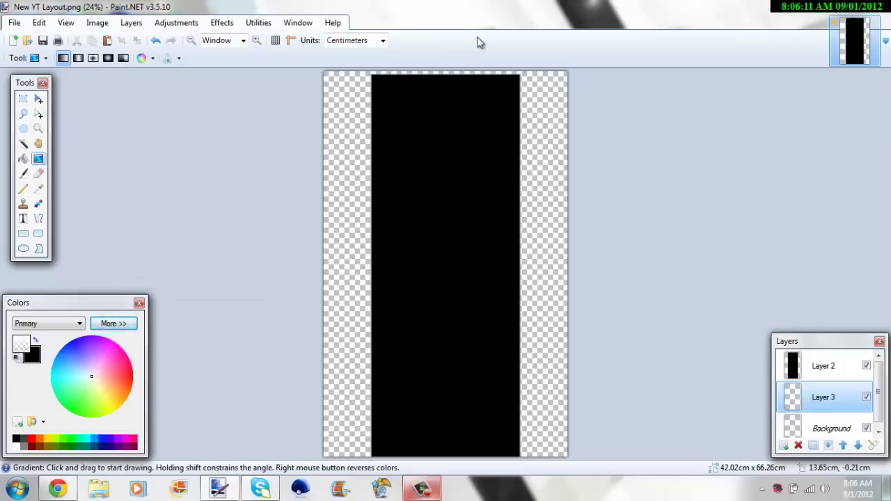
drag(456, 71, 456, 294)
mouse_move(428, 444)
mouse_down()
mouse_move(457, 293)
mouse_move(430, 441)
mouse_move(441, 435)
mouse_up()
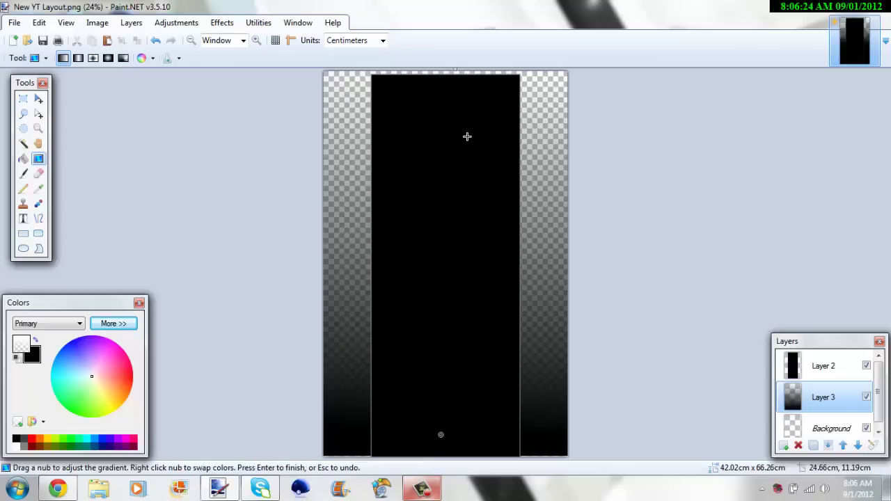
drag(456, 71, 432, 391)
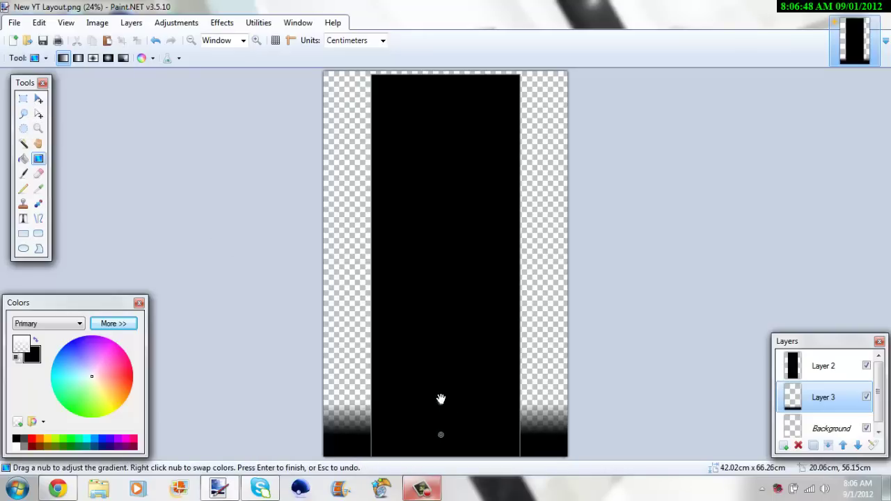
click(23, 98)
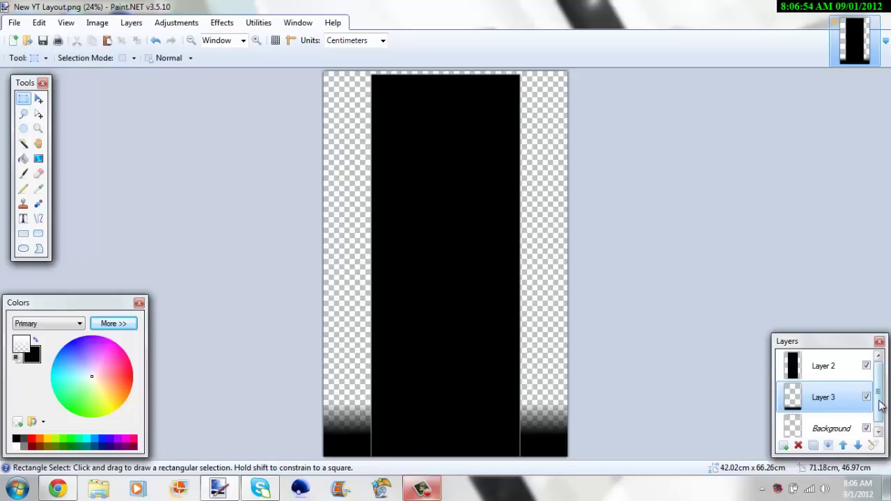
Select the Background layer and set primary colour red with secondary black
scroll(880, 405, down, 1)
click(832, 423)
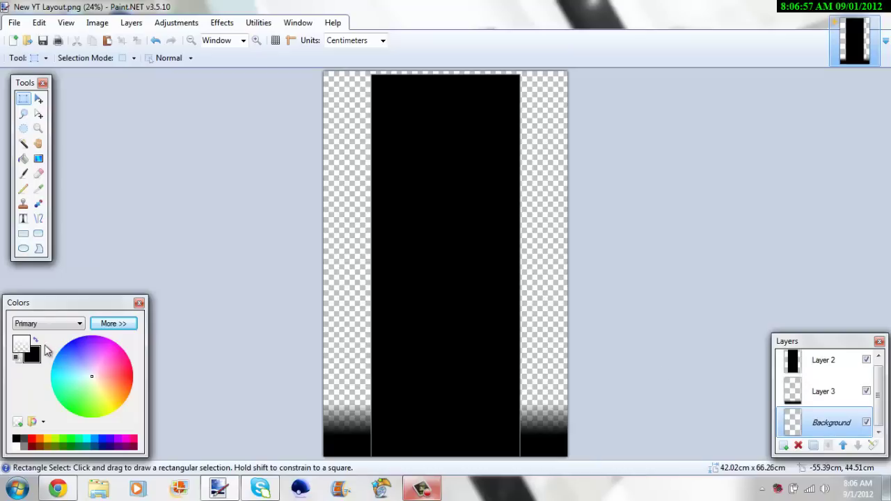
click(36, 341)
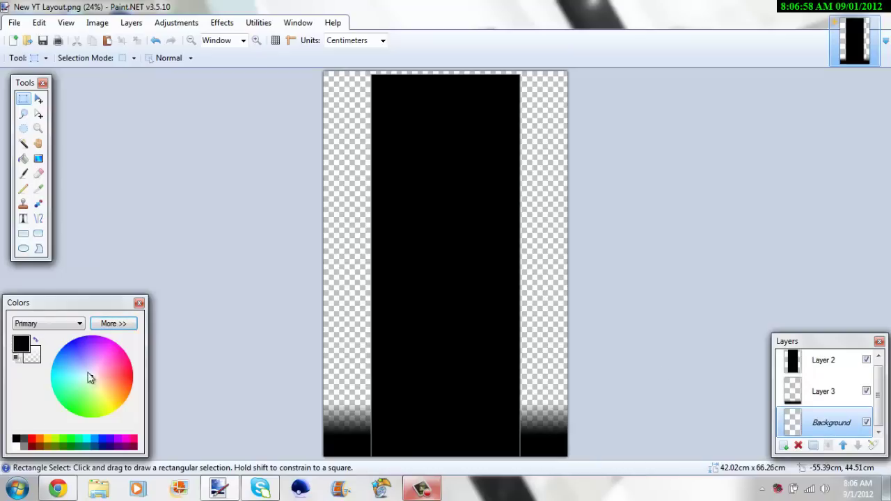
click(32, 440)
right_click(16, 444)
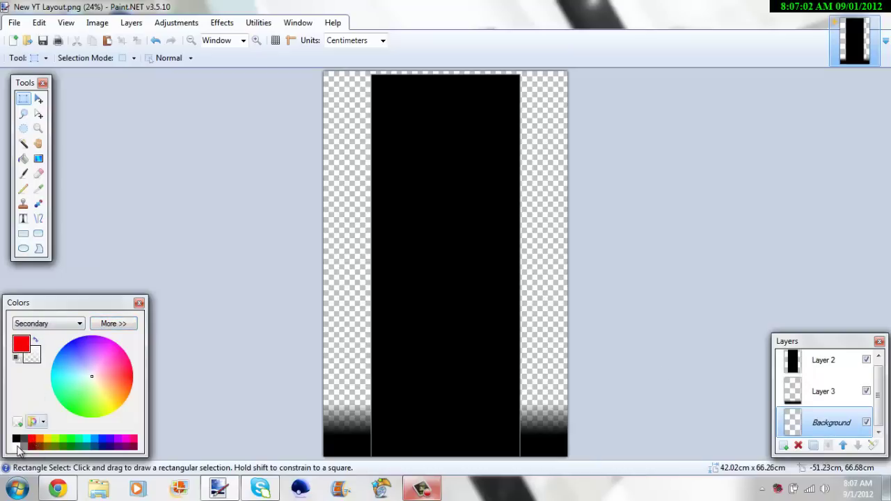
right_click(17, 439)
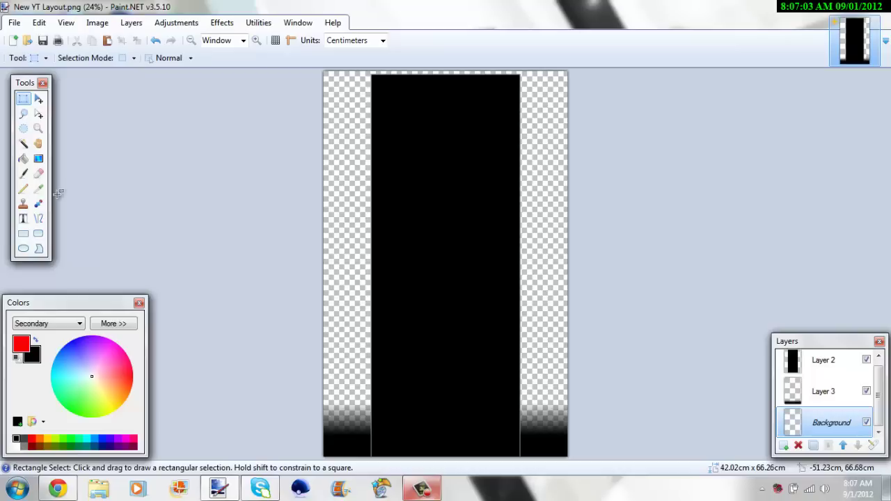
Draw a radial red-to-black gradient from the canvas centre, after trying and undoing a bucket fill
click(40, 159)
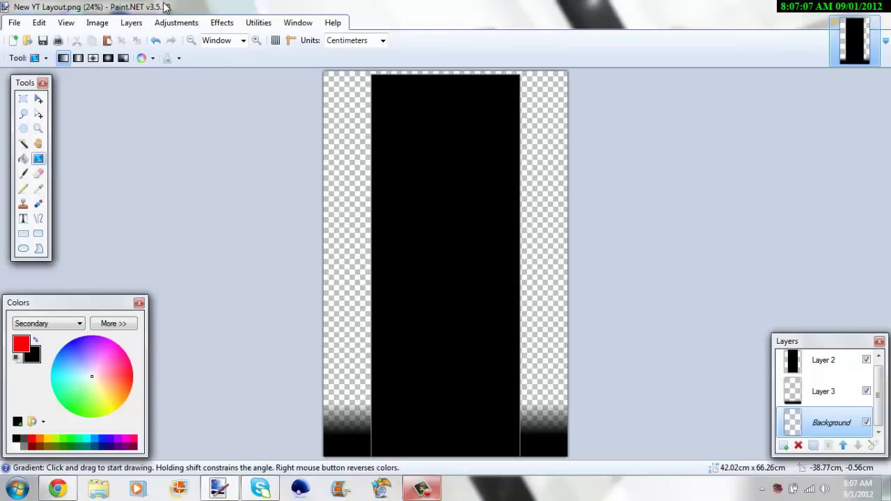
click(24, 158)
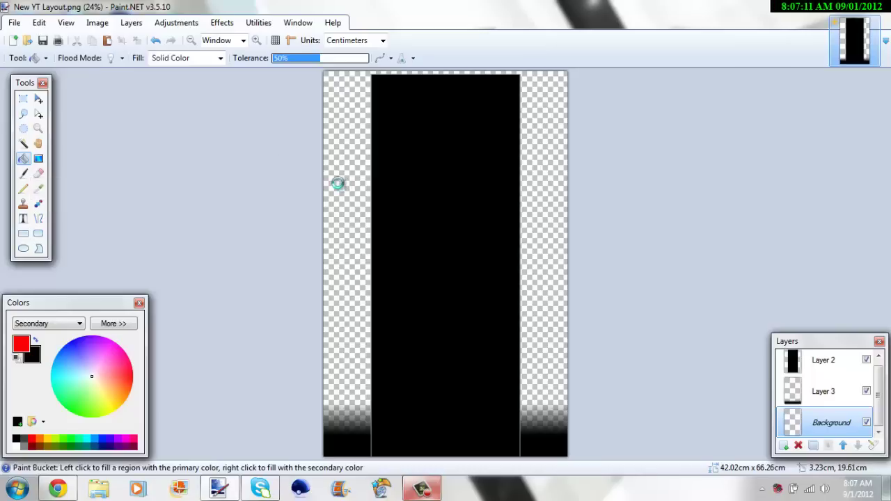
click(325, 201)
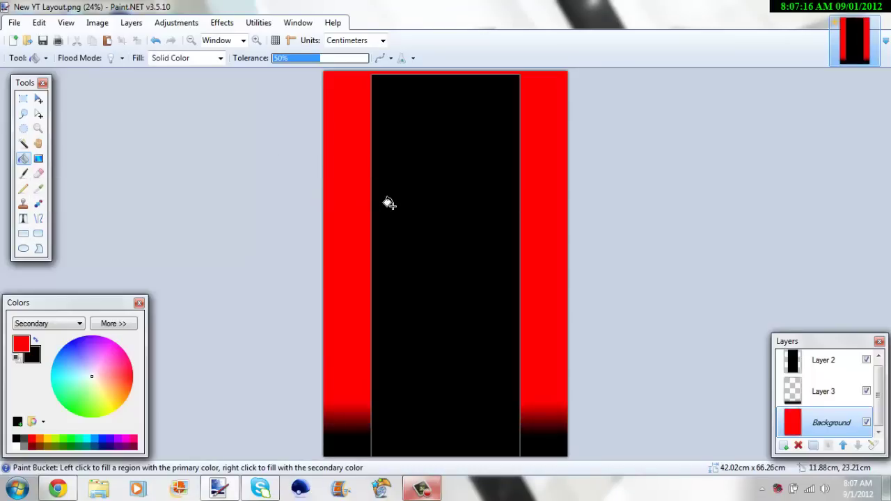
key(ctrl+z)
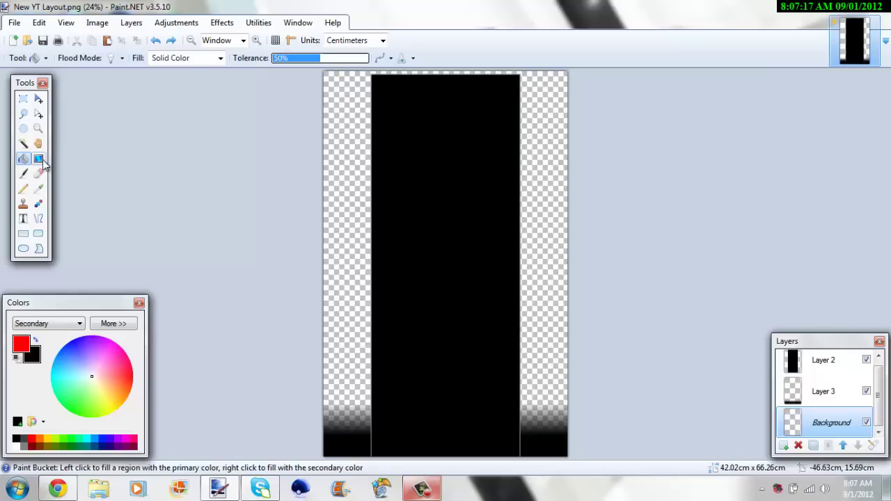
click(39, 159)
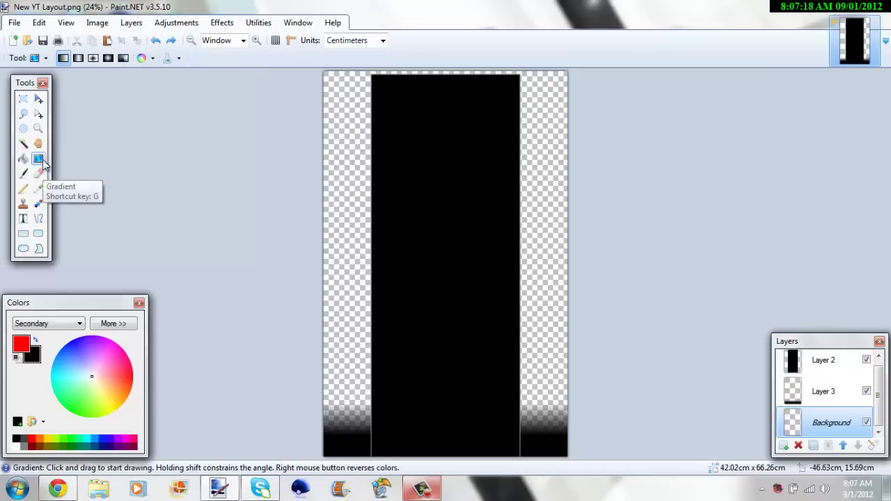
click(110, 59)
drag(438, 248, 581, 406)
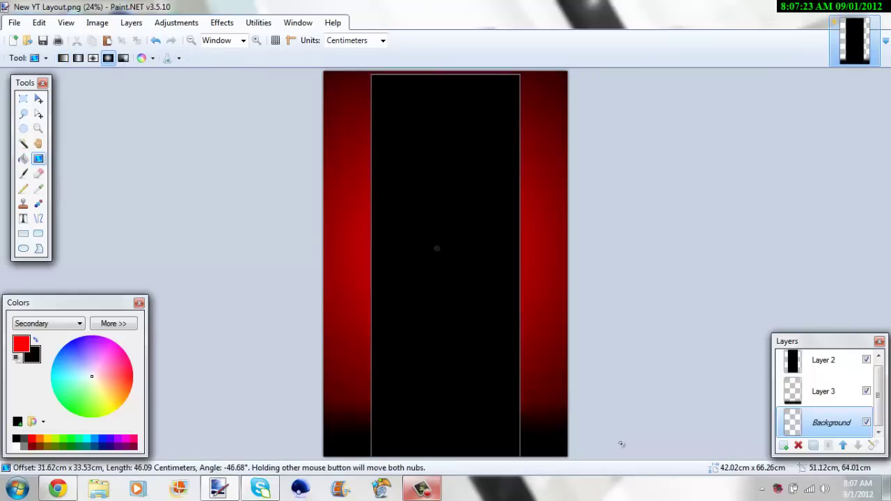
drag(621, 444, 621, 445)
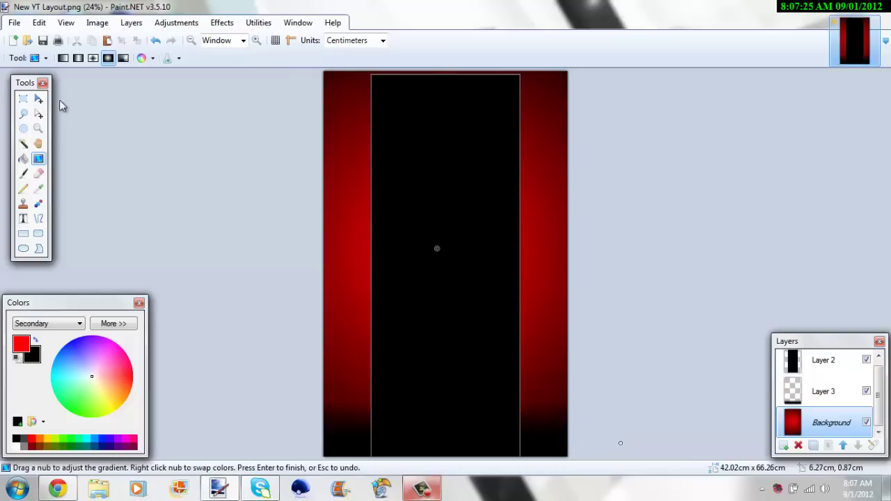
click(22, 98)
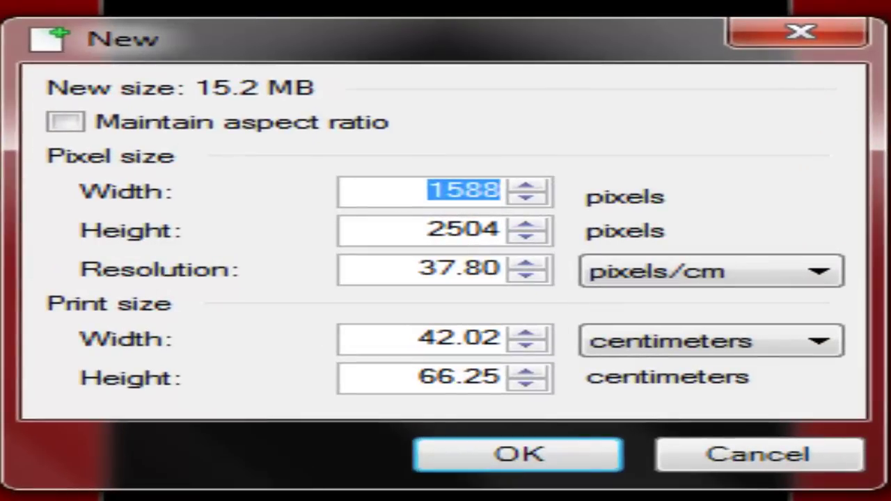
Create a 1000 × 200 pixel image and erase its white background to transparency
text(1000)
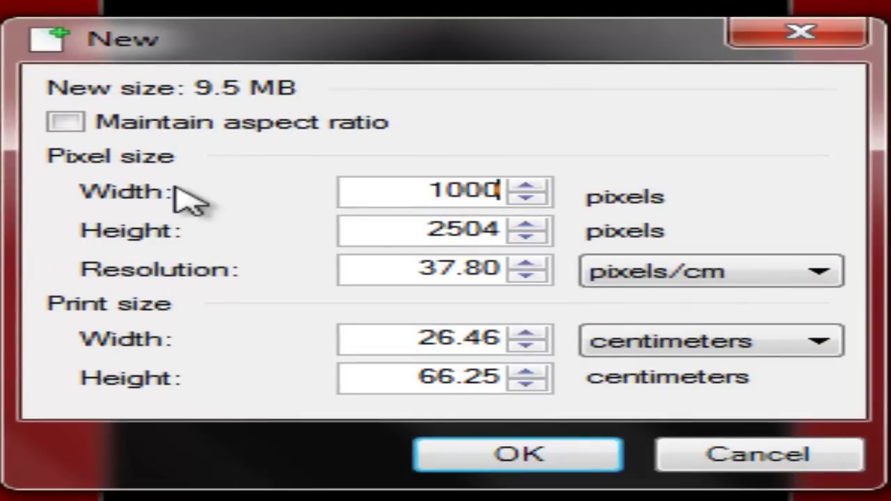
drag(423, 229, 575, 227)
key(BackSpace)
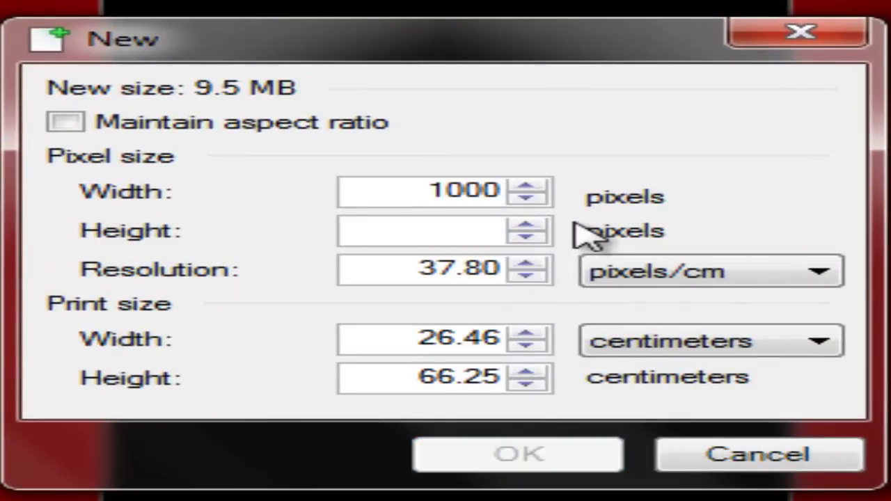
text(200)
key(Return)
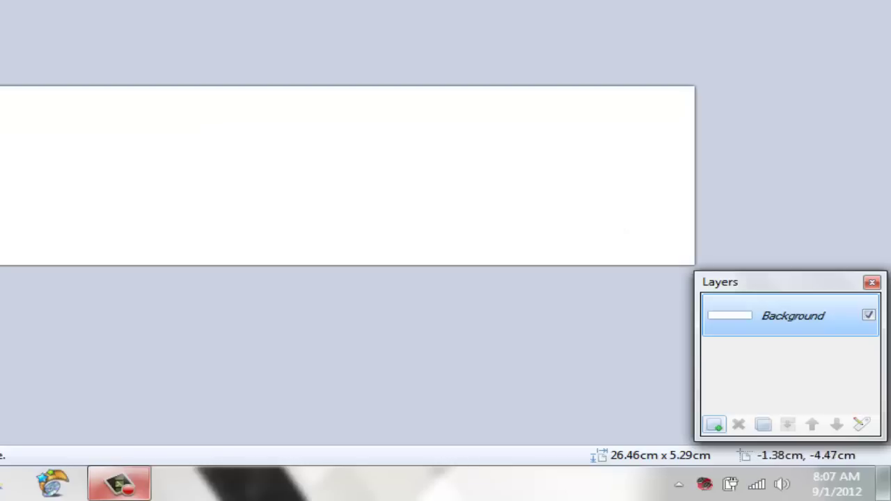
key(ctrl+a)
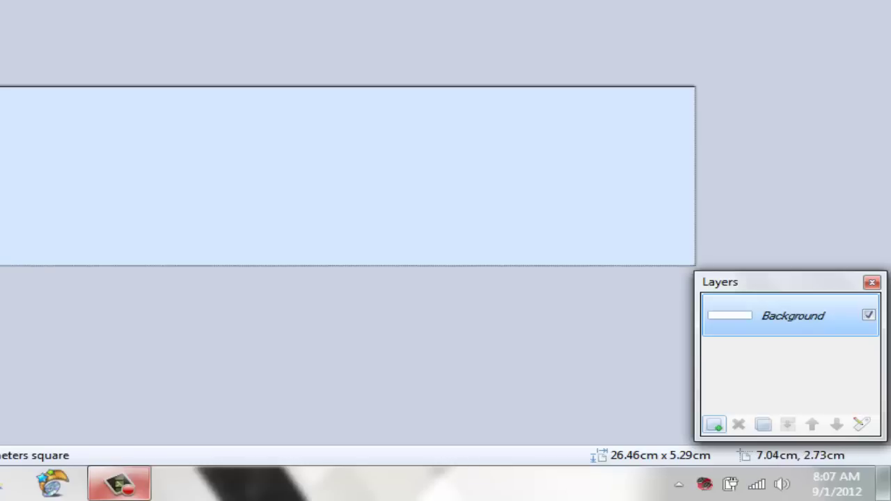
key(Delete)
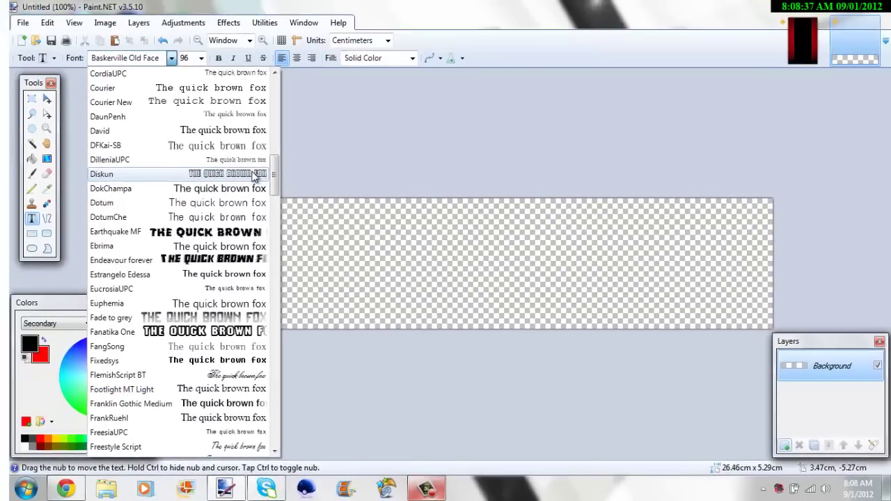
Set the Text tool font to Hawkeye
click(253, 171)
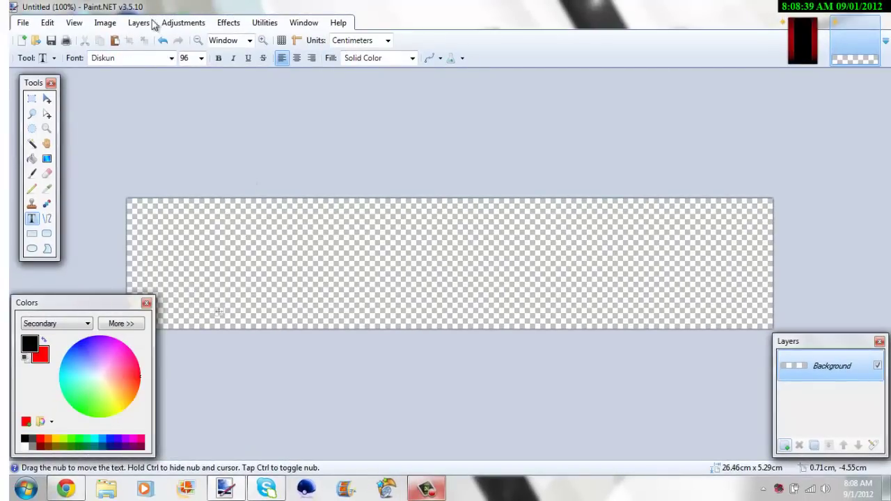
click(171, 58)
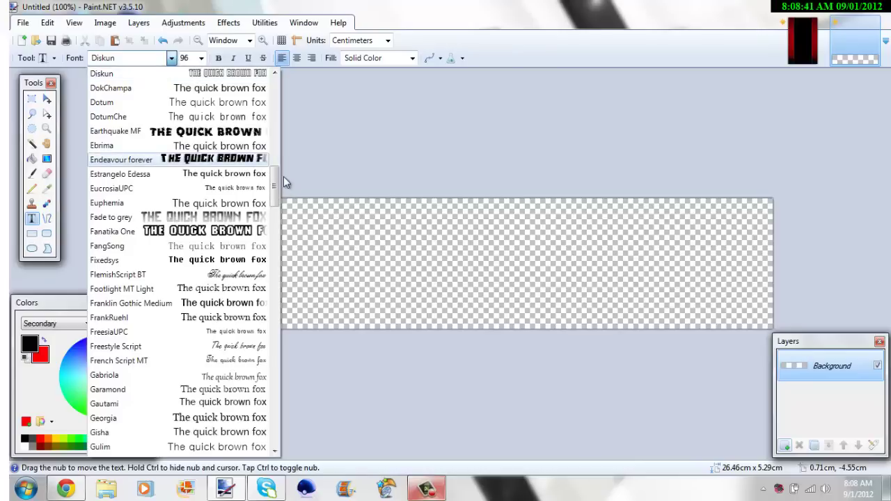
drag(273, 179, 245, 203)
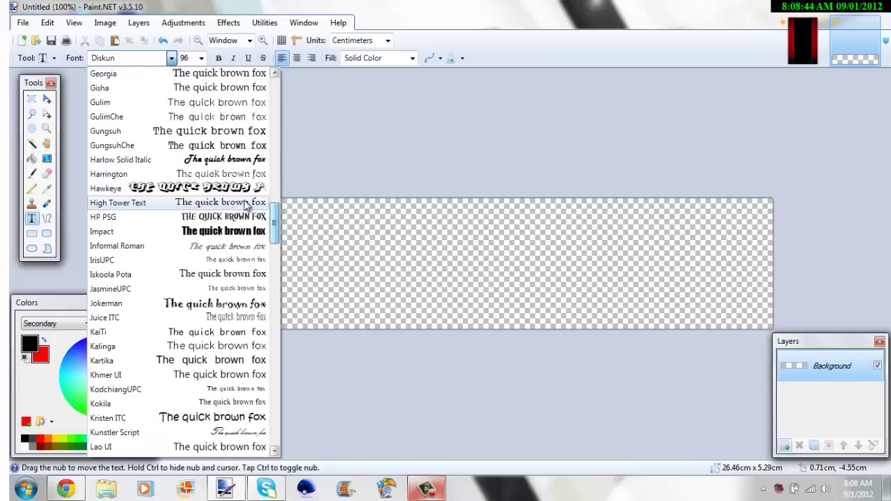
click(227, 188)
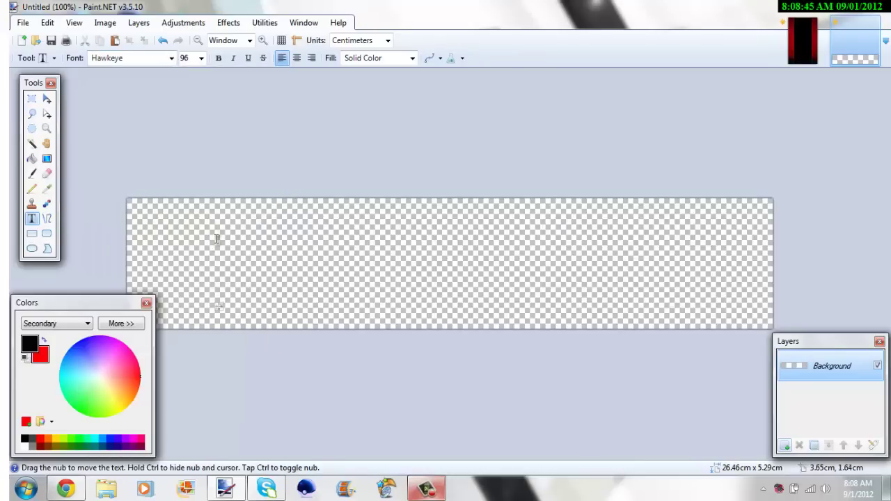
Type the channel name on the canvas and shift the text left
click(217, 239)
text(R)
key(BackSpace)
text(RE)
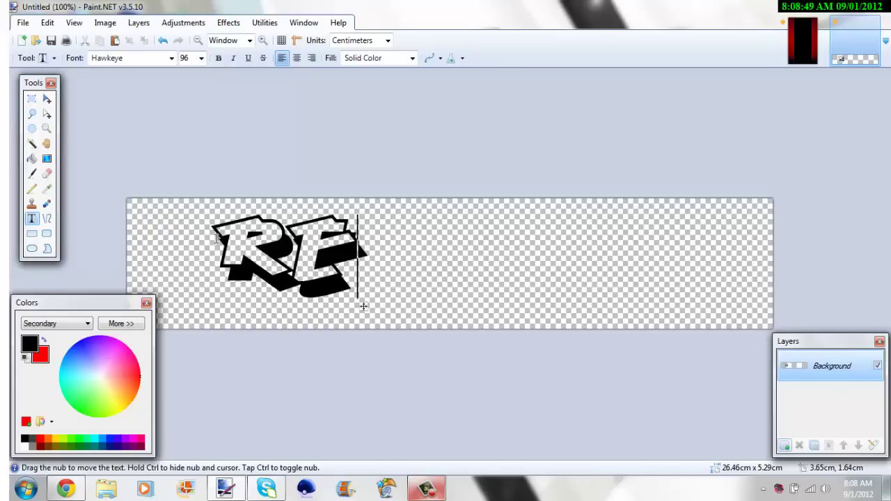
text(DASH)
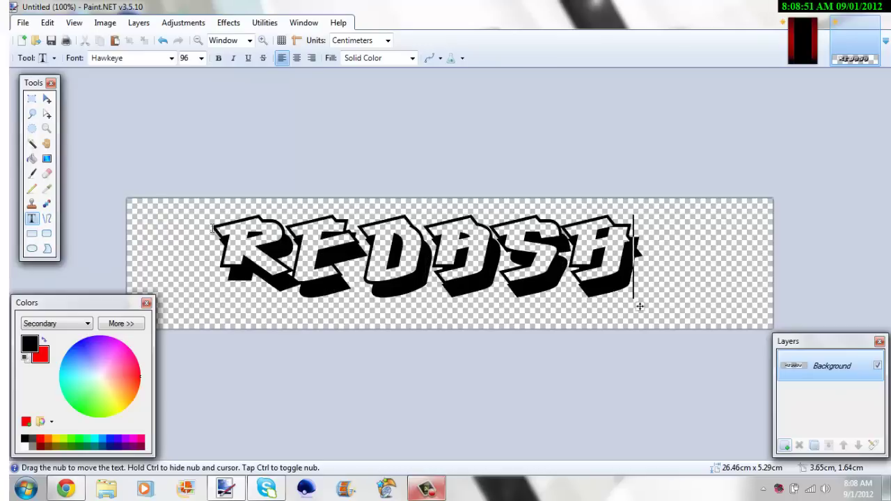
drag(640, 307, 559, 318)
text(C)
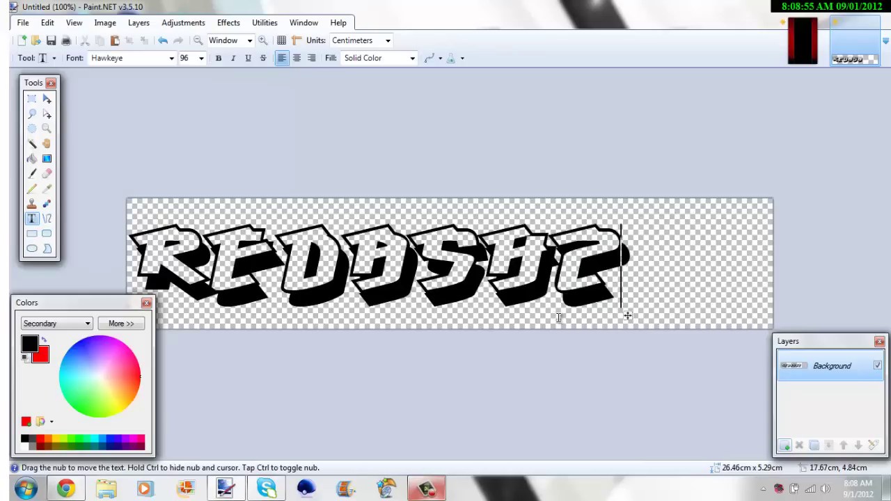
text(022)
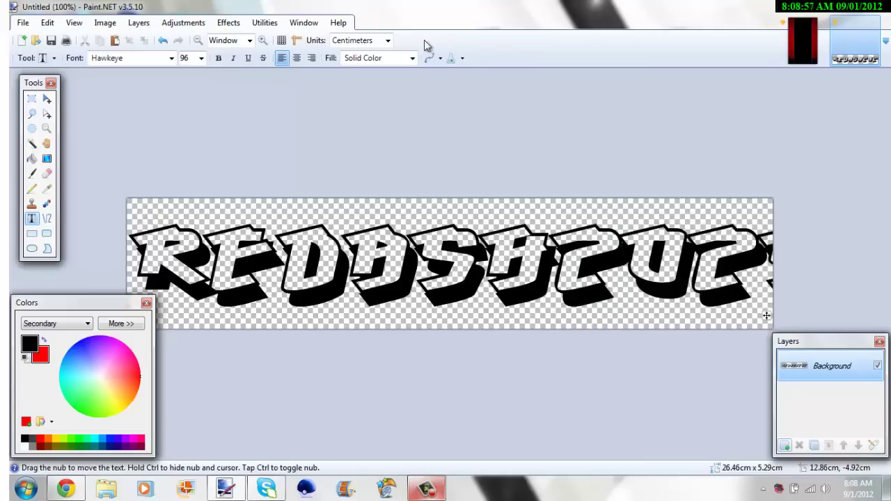
Try font sizes 72 and 90, settle on 85, and reposition the name across the canvas
click(202, 58)
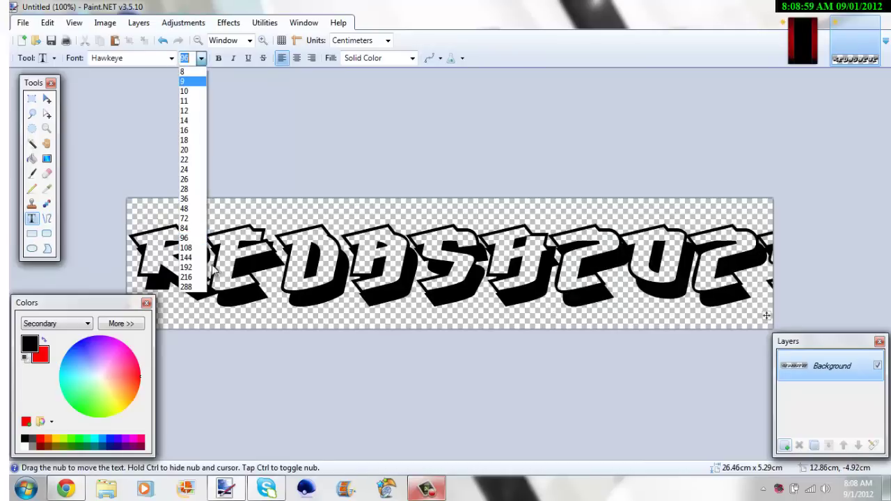
click(186, 220)
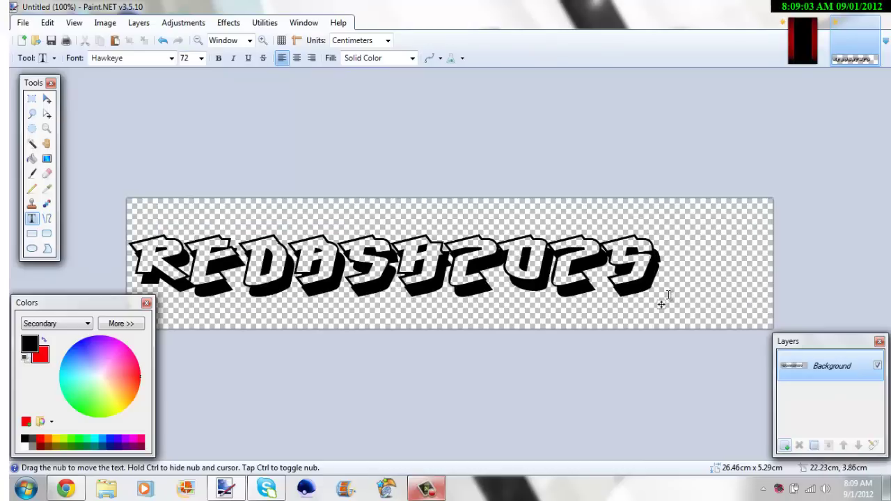
drag(662, 304, 716, 303)
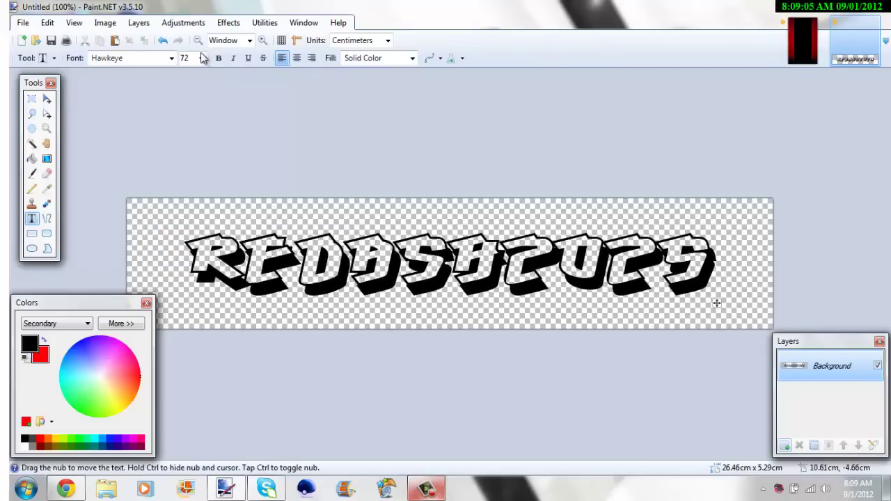
key(BackSpace)
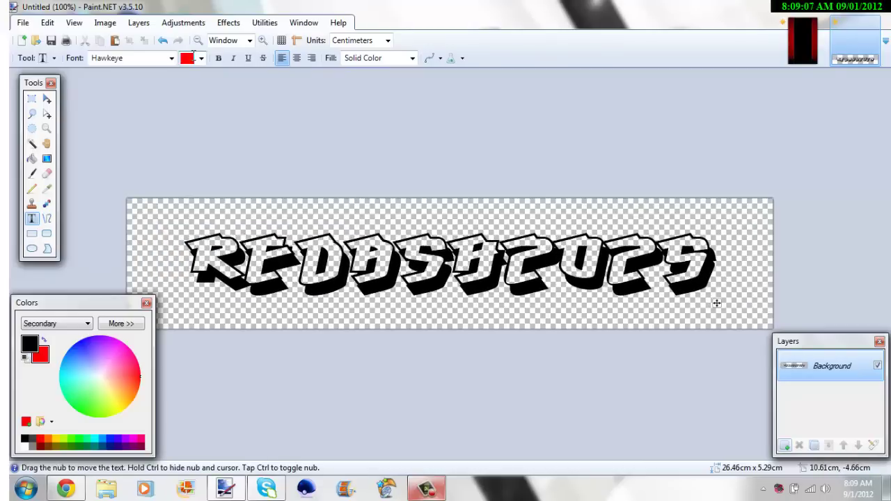
text(90)
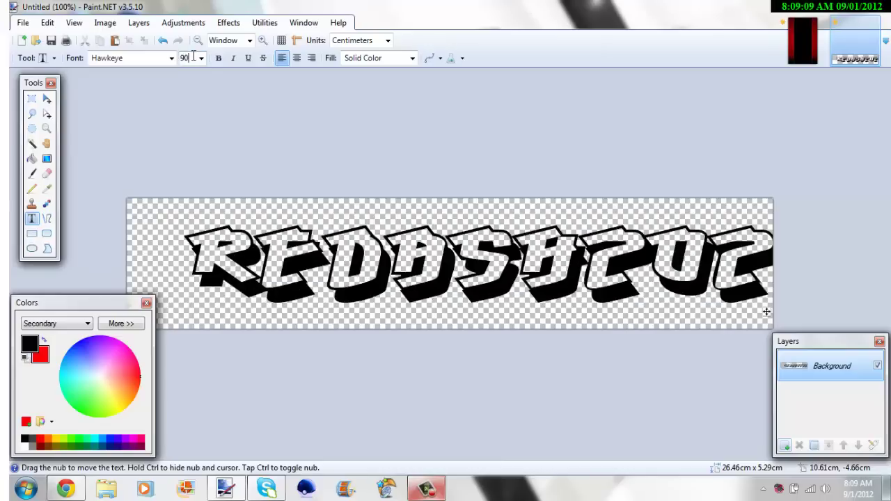
drag(770, 315, 702, 318)
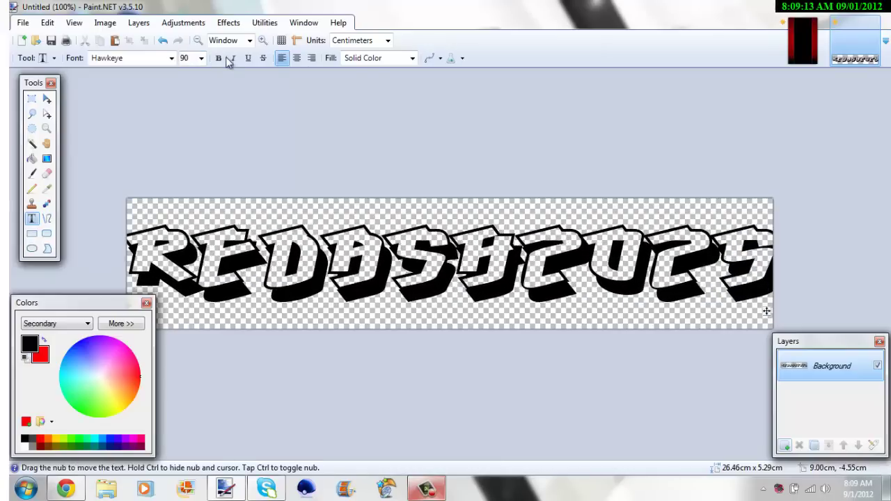
double_click(195, 59)
key(BackSpace)
text(85)
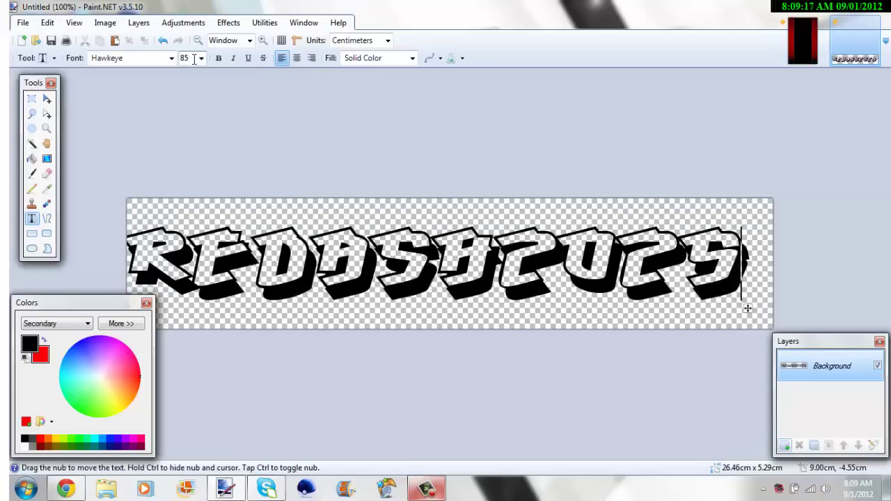
drag(748, 308, 762, 314)
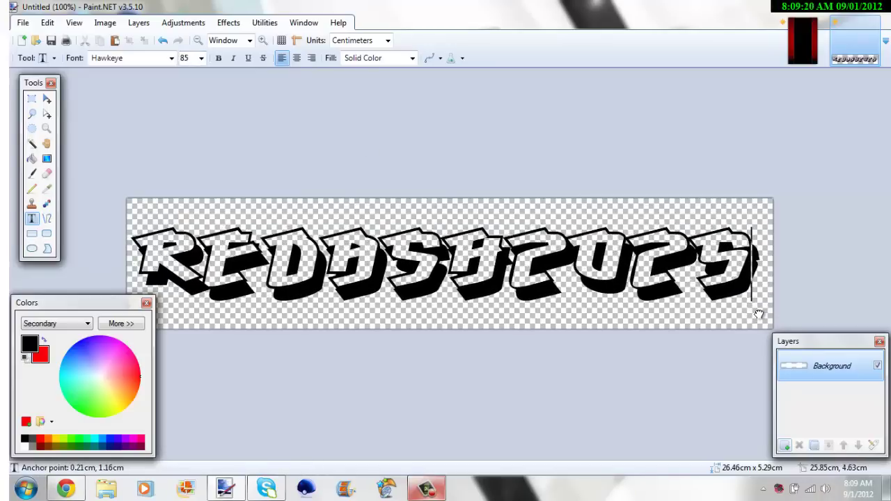
Commit the text, add a new Layer 2, and move it below the lettering layer
click(32, 99)
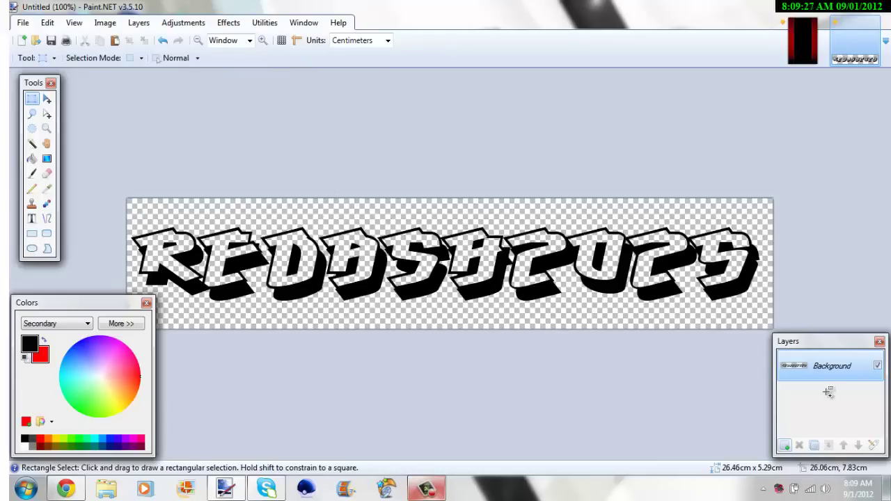
key(ctrl+shift+n)
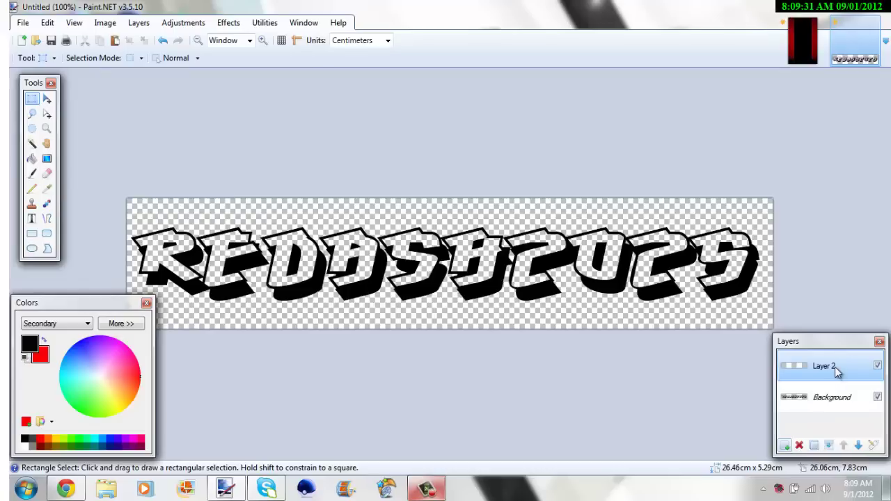
click(858, 446)
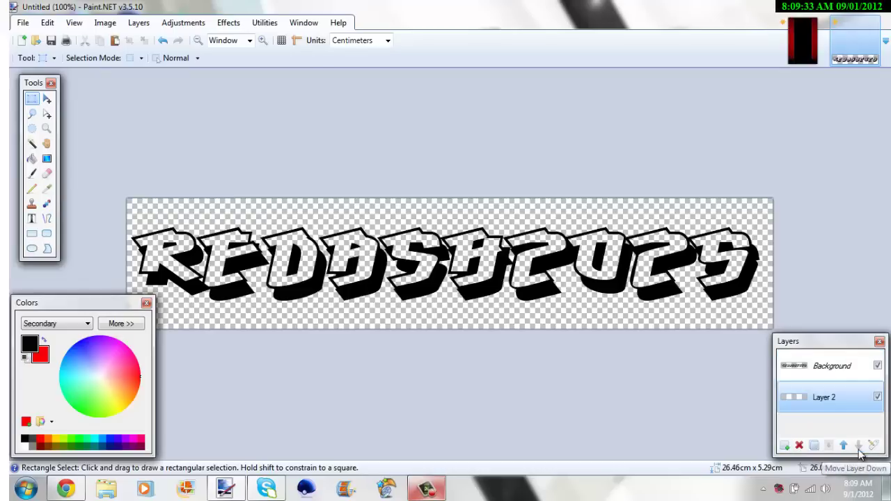
Draw a reflected linear gradient on Layer 2, red primary with an orange band through the middle
click(47, 159)
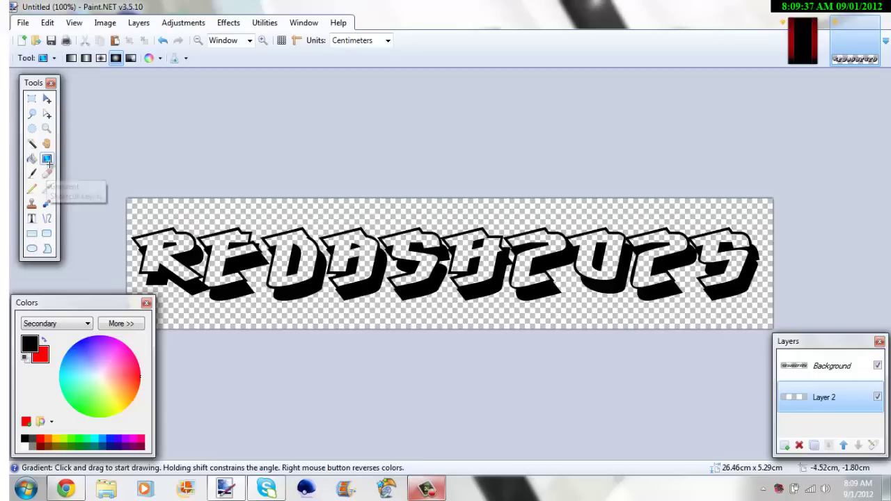
click(87, 59)
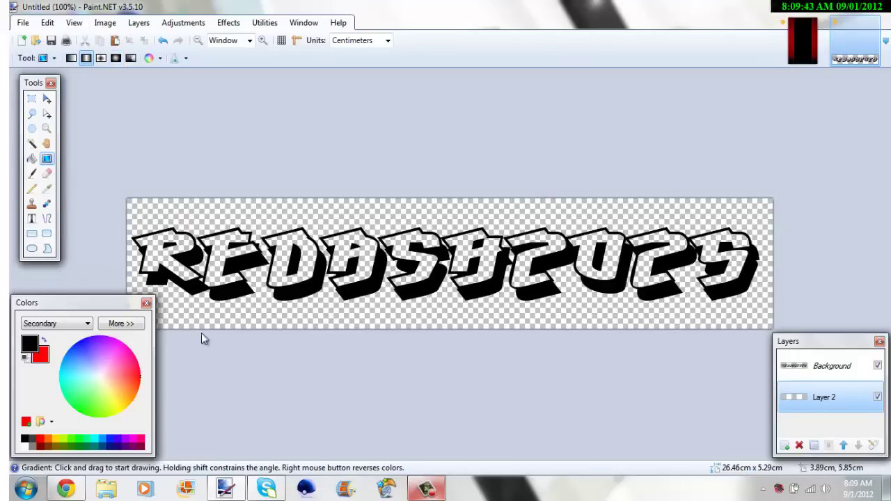
click(45, 341)
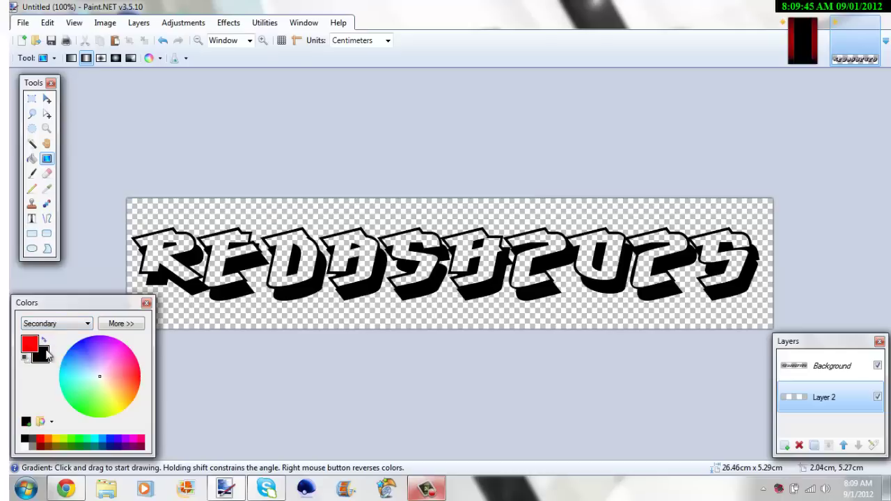
right_click(48, 440)
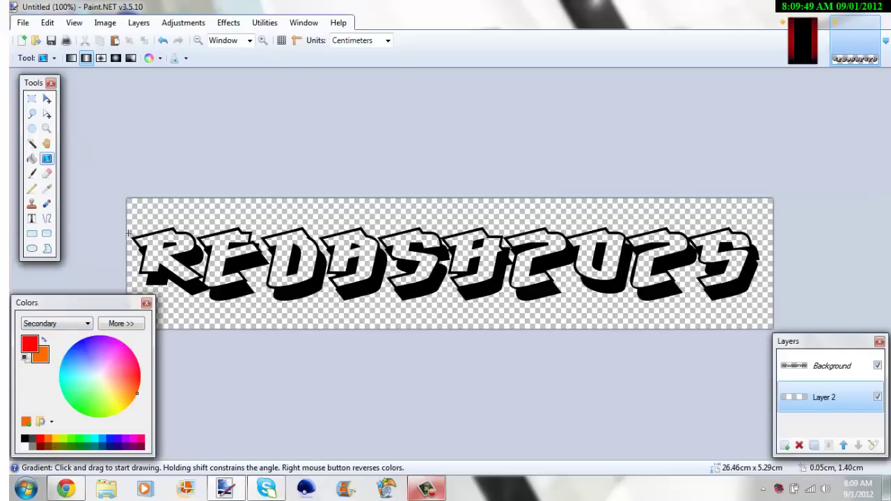
click(413, 255)
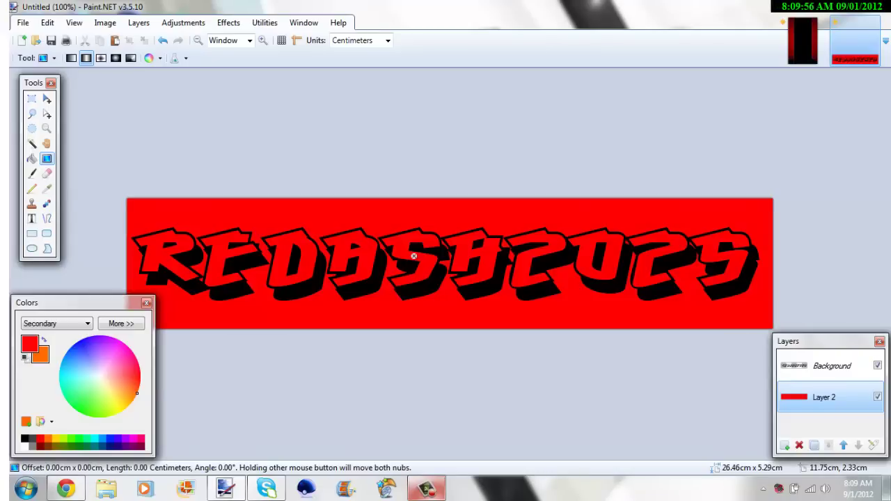
mouse_move(414, 255)
mouse_down()
mouse_move(390, 253)
mouse_move(417, 214)
mouse_move(413, 252)
mouse_move(409, 245)
mouse_up()
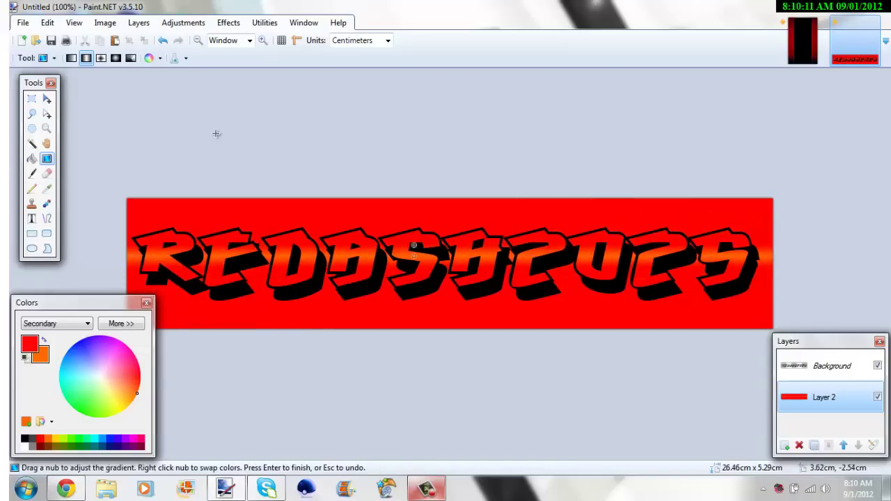
Select the red gradient area with the Magic Wand
click(32, 98)
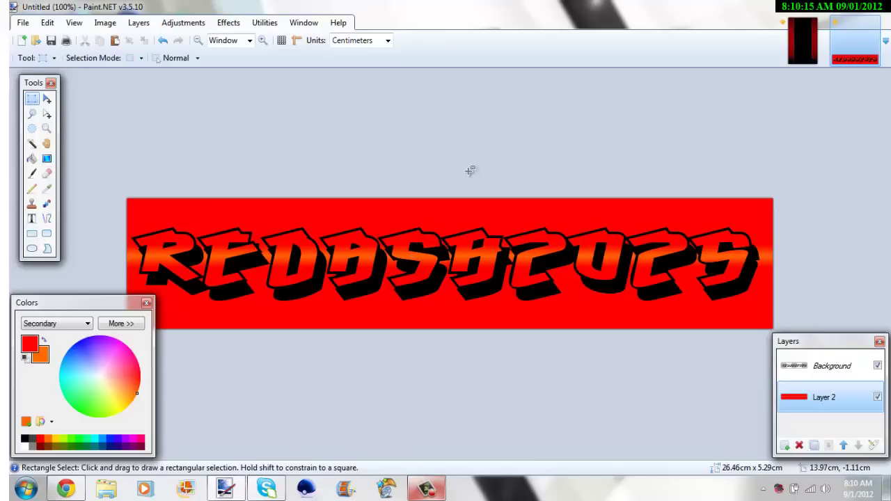
click(32, 143)
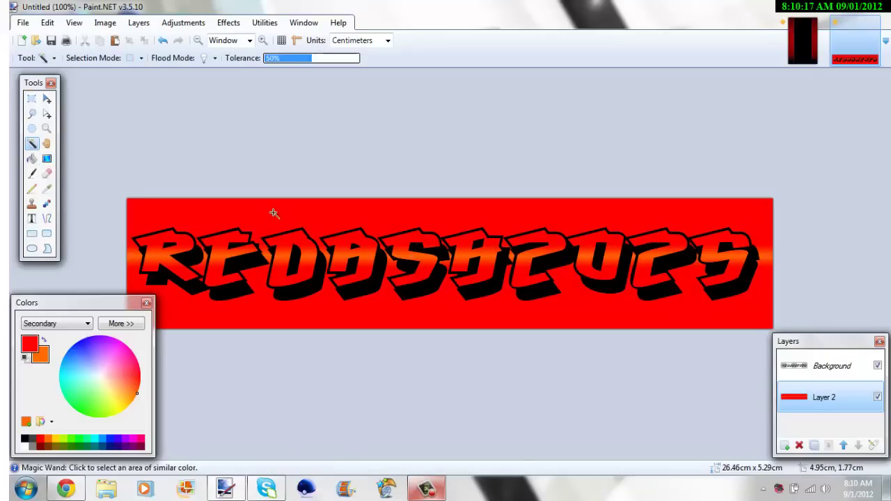
click(272, 213)
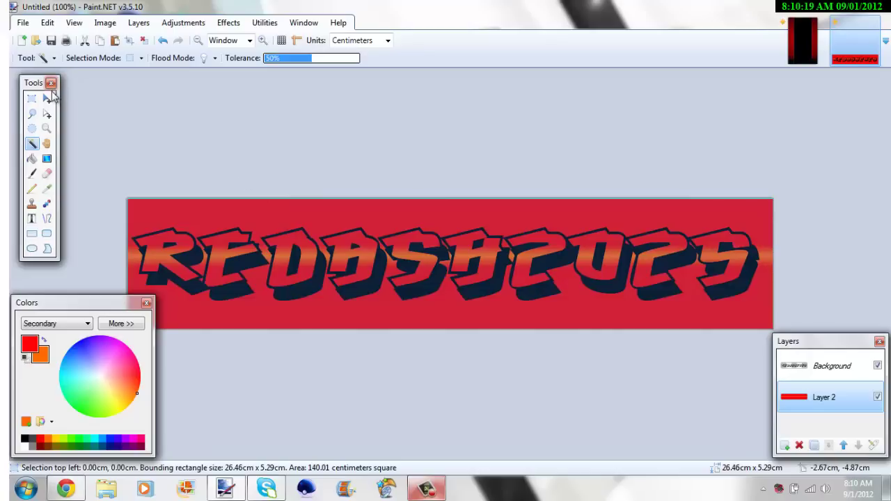
Clear the selection and flatten the layers into a single Background layer
click(31, 98)
click(258, 151)
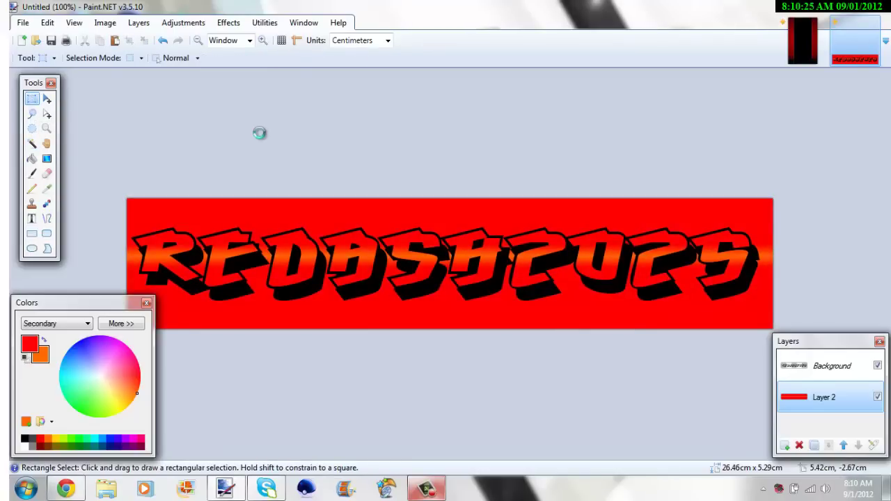
click(105, 22)
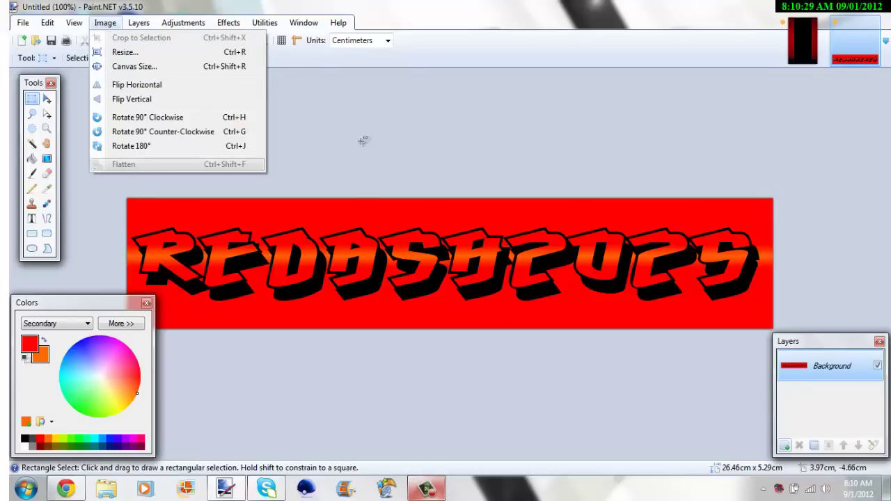
key(Escape)
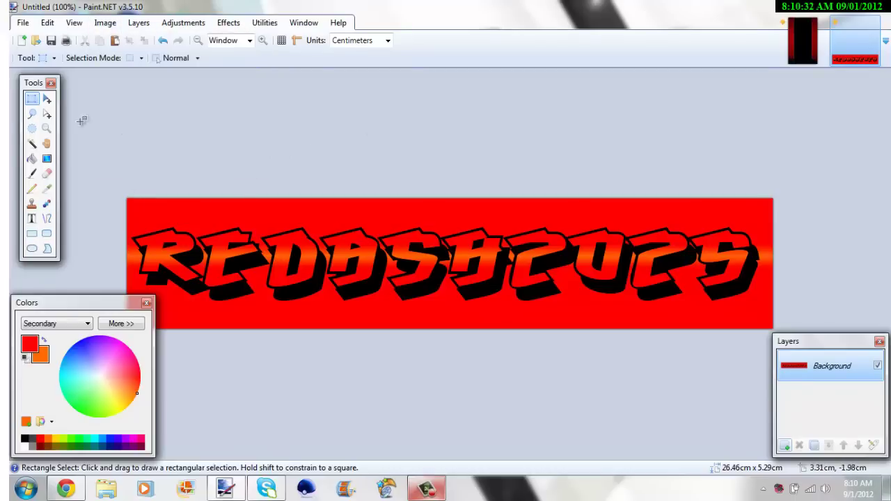
click(32, 144)
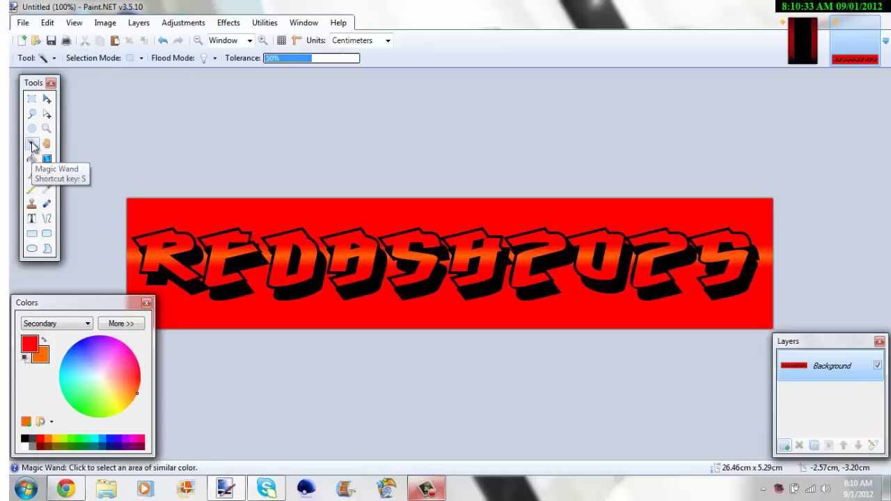
click(266, 208)
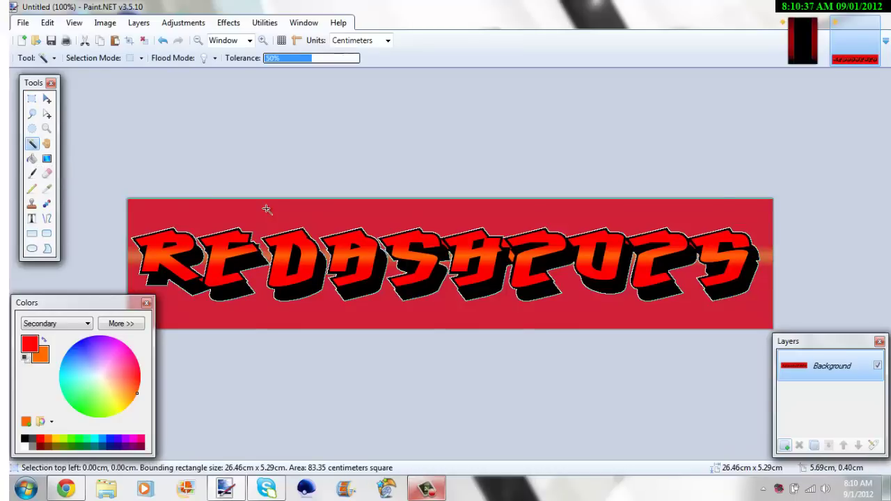
key(Delete)
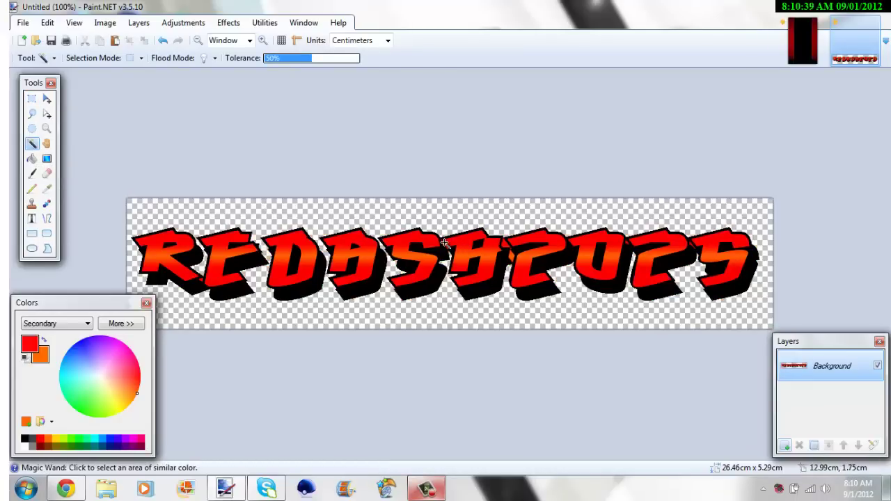
click(444, 243)
key(ctrl+d)
click(504, 244)
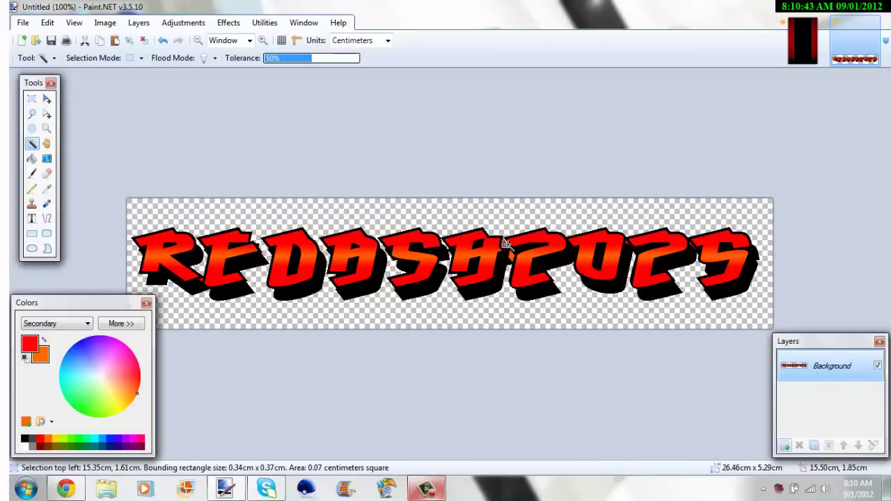
key(ctrl+d)
click(513, 256)
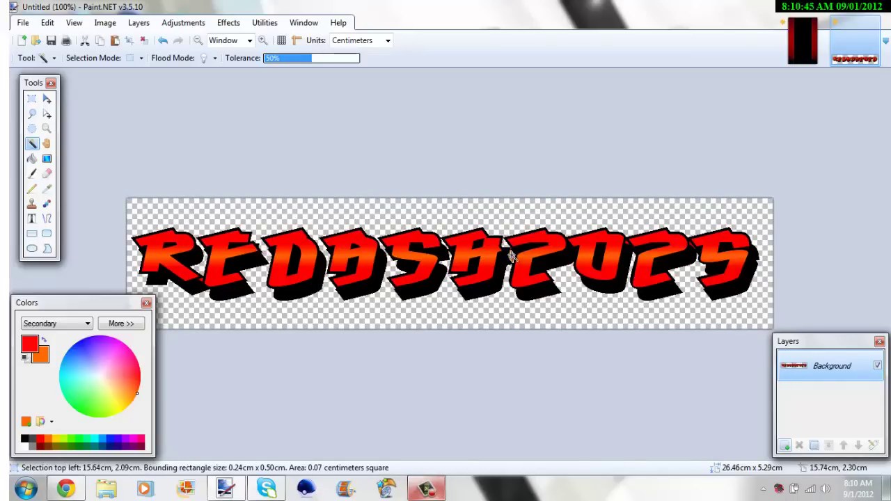
key(ctrl+d)
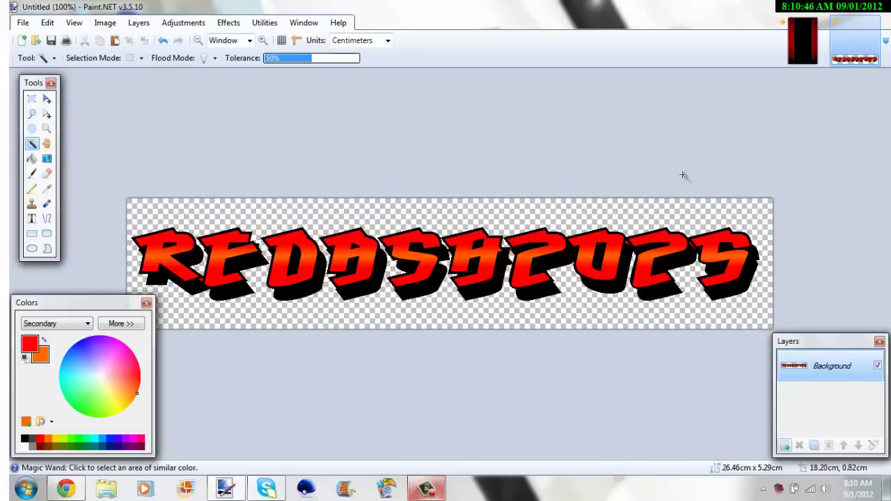
click(625, 241)
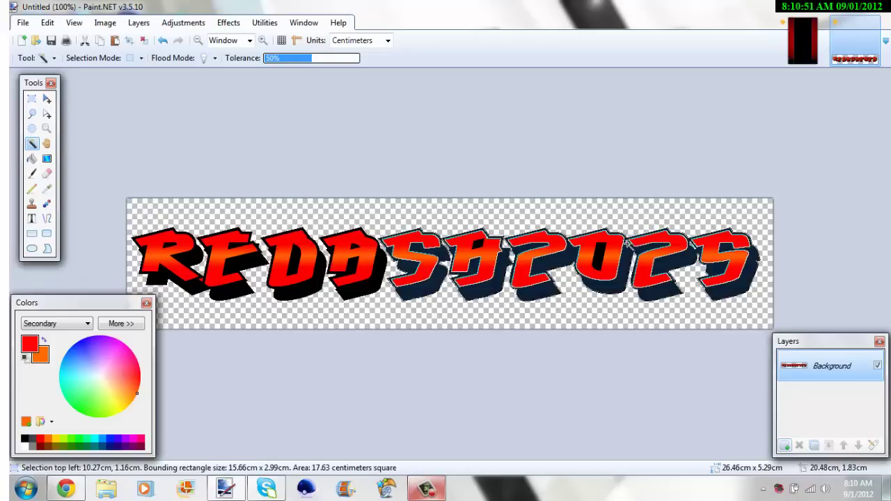
click(627, 216)
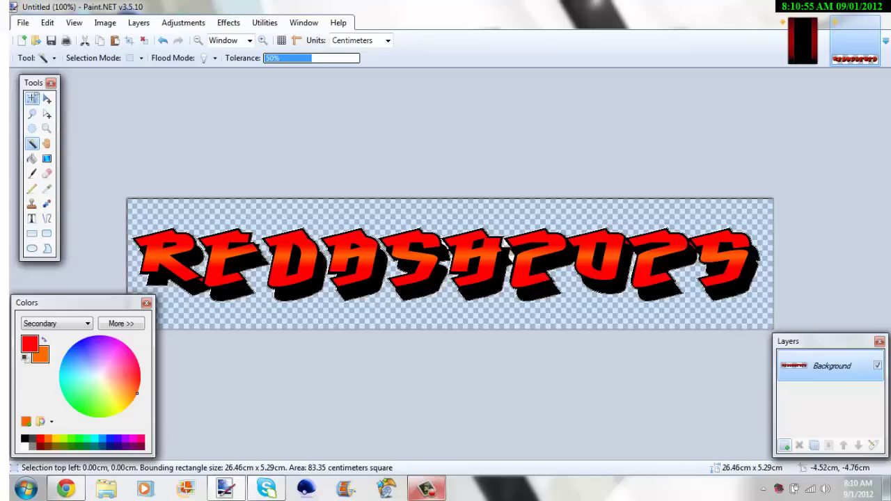
click(32, 99)
click(266, 143)
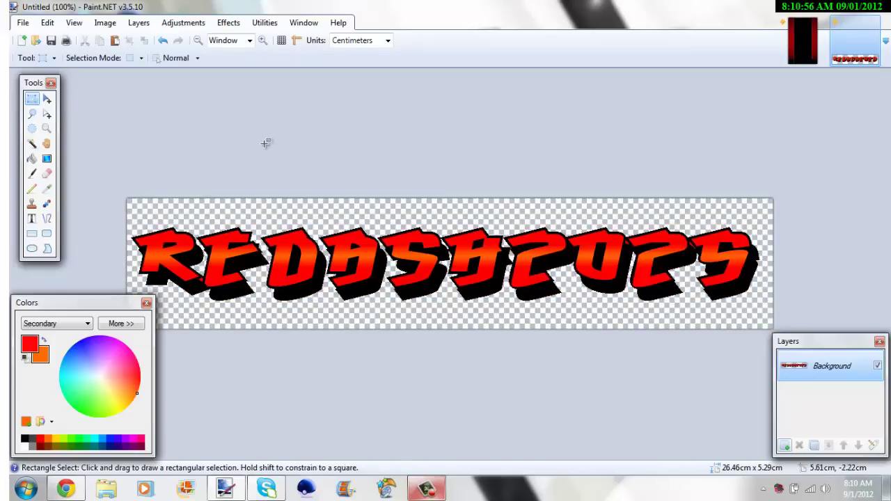
Try rotating the banner 90° clockwise, then rotate it back to horizontal
click(108, 24)
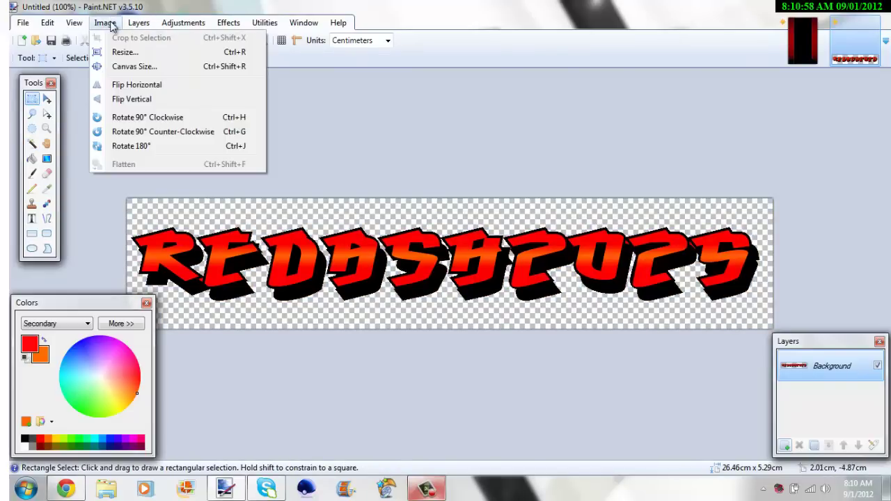
click(177, 120)
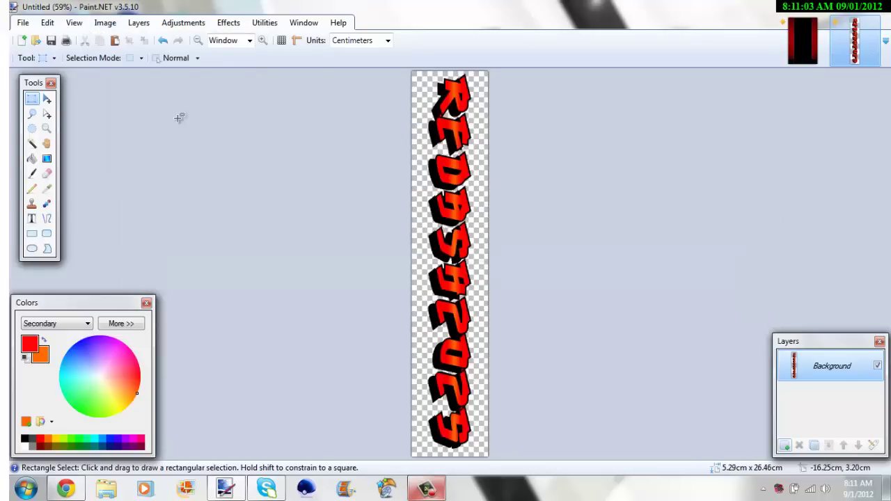
click(106, 23)
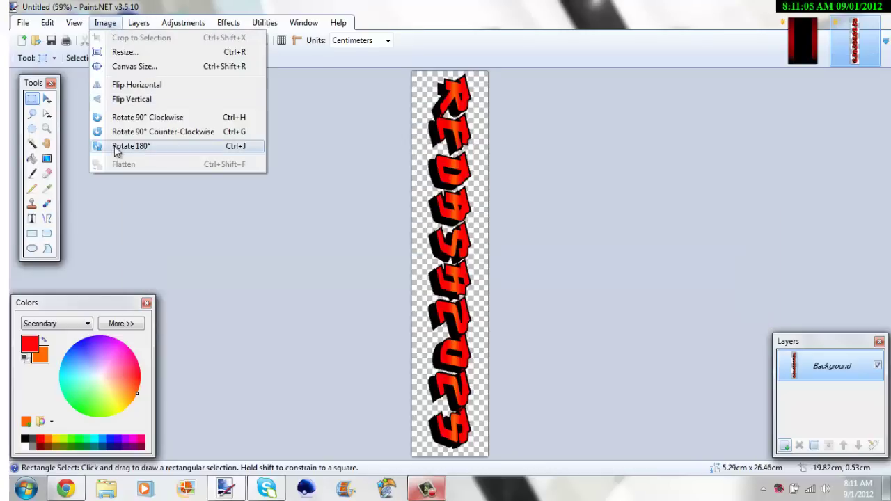
click(118, 133)
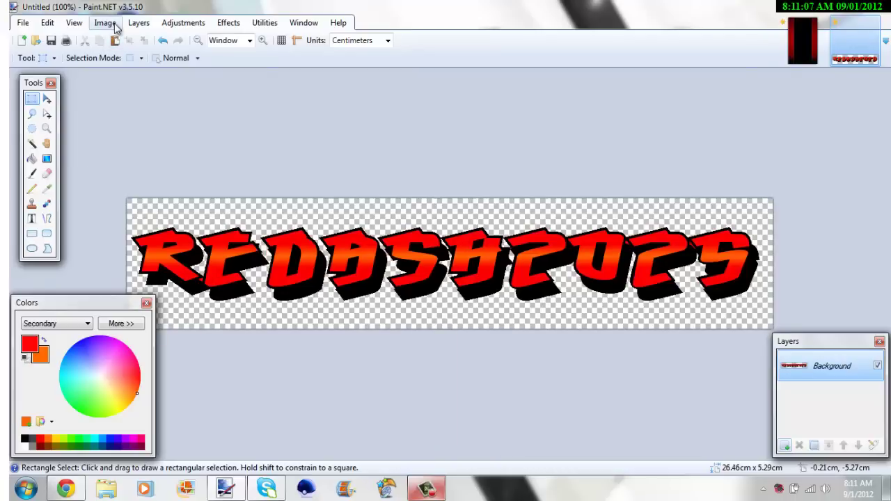
Rotate the banner 90° counter-clockwise, select it all, and switch to New YT Layout.png
click(106, 23)
click(141, 133)
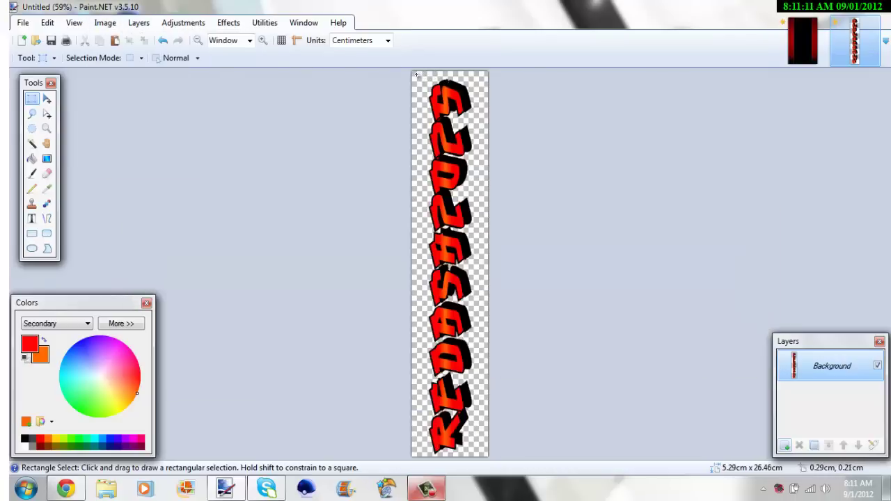
drag(417, 74, 528, 495)
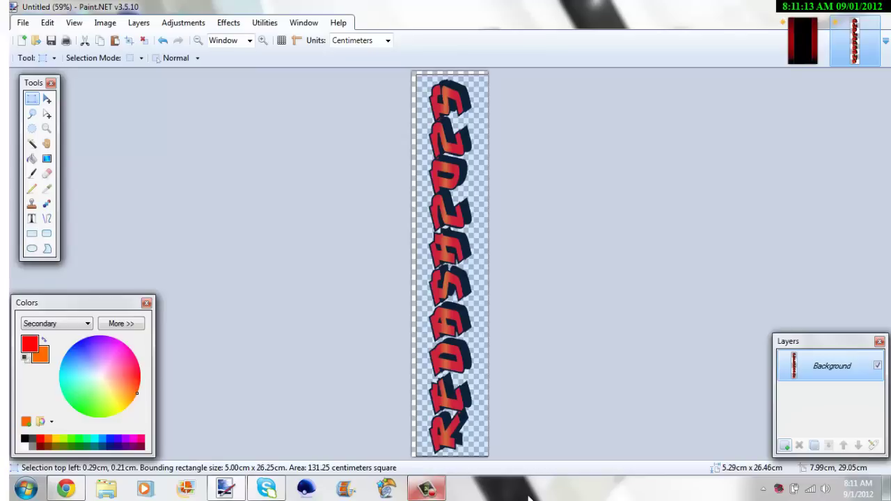
click(803, 37)
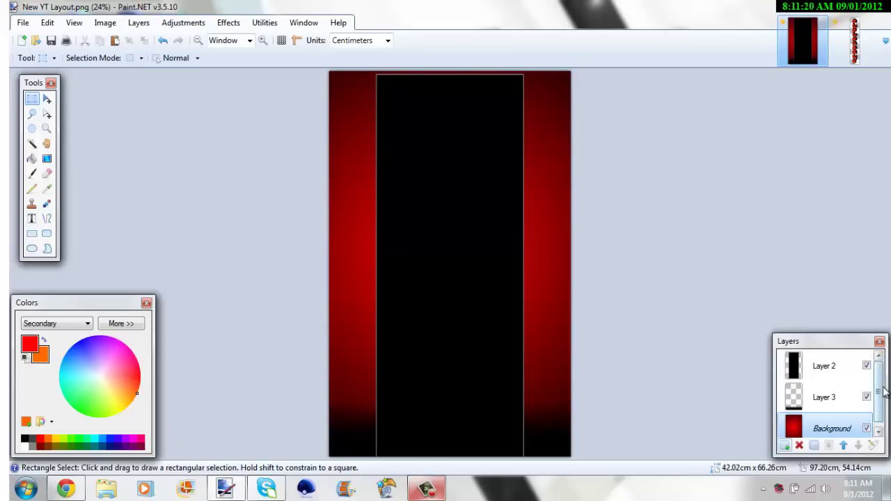
Paste the vertical name text onto a new empty layer in the layout
scroll(885, 392, down, 1)
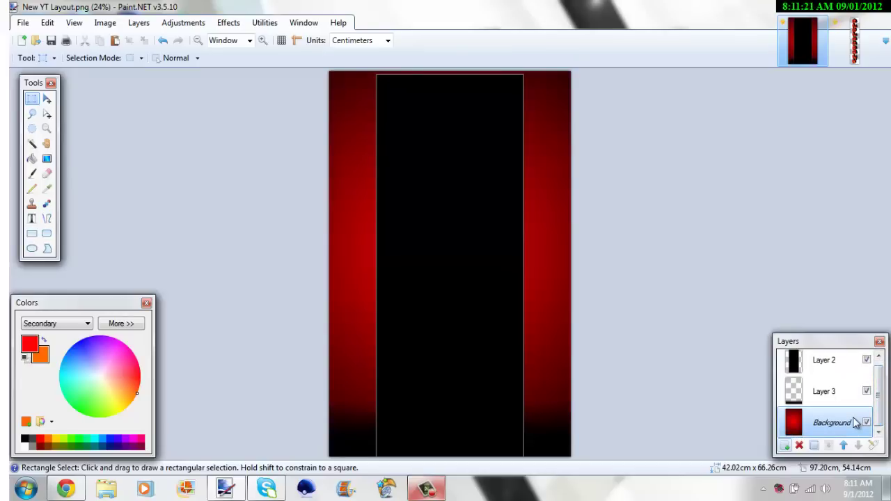
key(ctrl+shift+n)
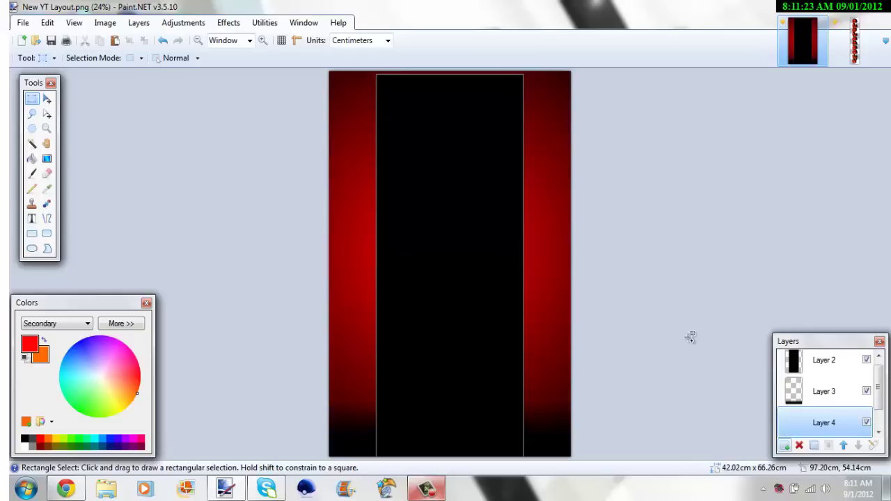
key(ctrl+v)
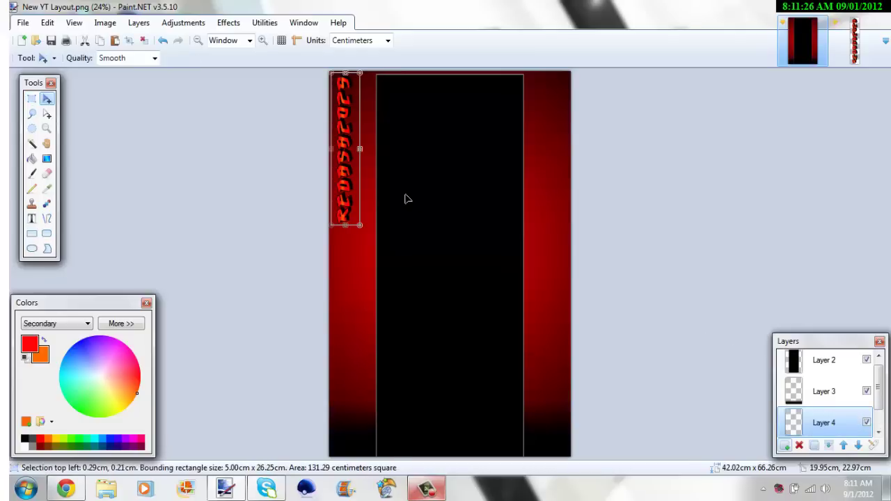
Enlarge and position the name along the left red strip, then deselect it
drag(355, 186, 365, 213)
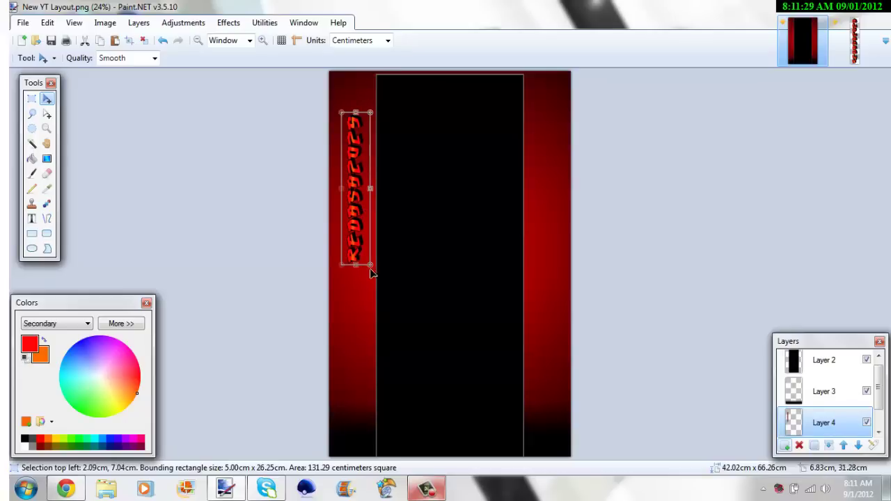
drag(379, 353, 402, 358)
mouse_move(386, 298)
mouse_down()
mouse_move(377, 306)
mouse_move(366, 294)
mouse_move(378, 302)
mouse_up()
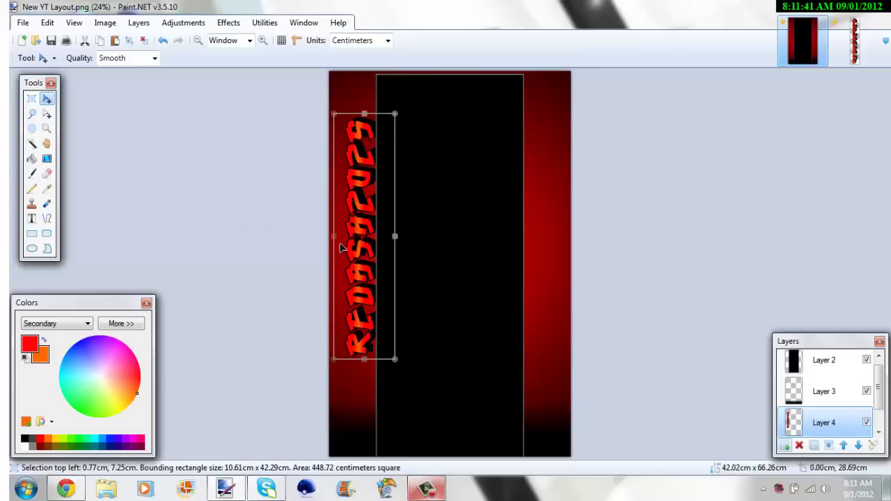
drag(353, 245, 351, 245)
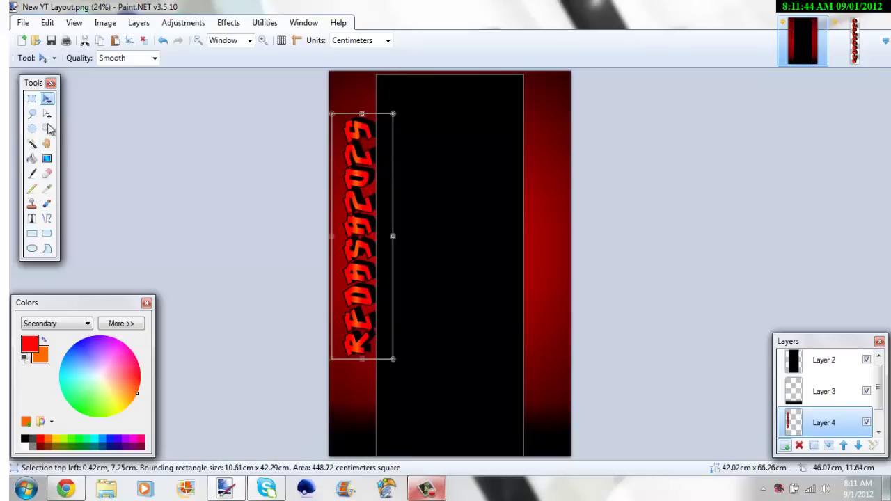
key(s)
click(486, 160)
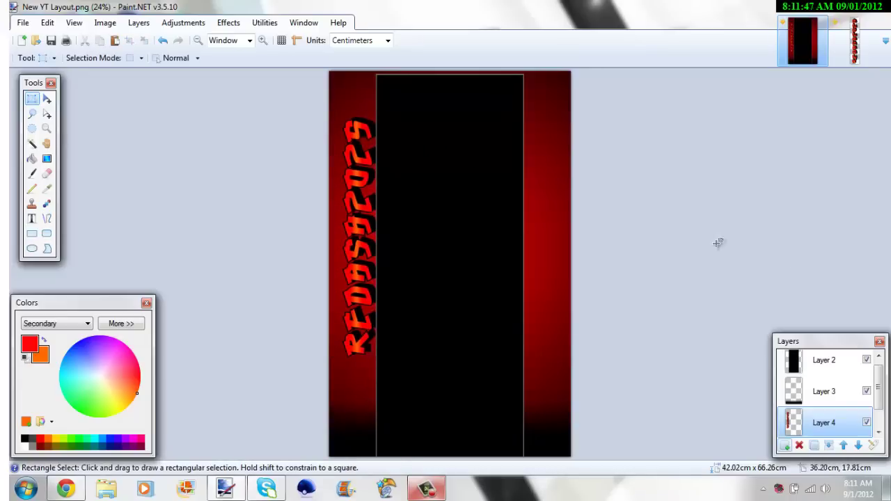
drag(881, 388, 880, 409)
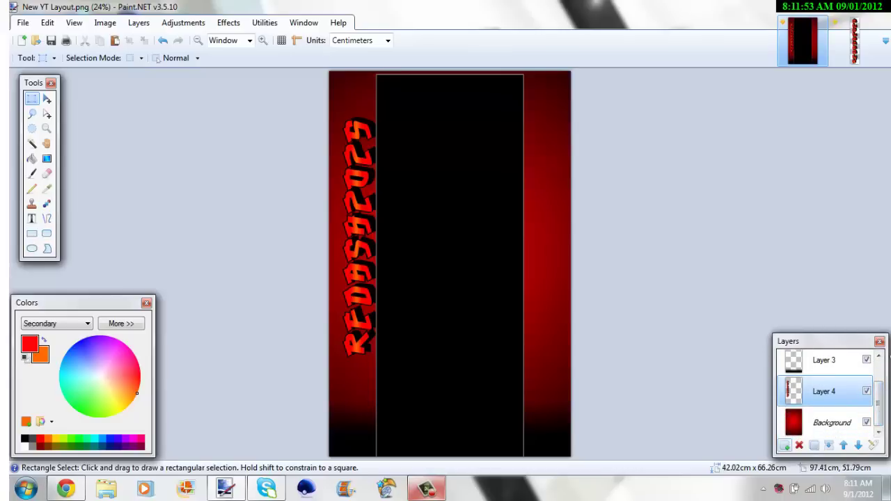
drag(878, 402, 880, 380)
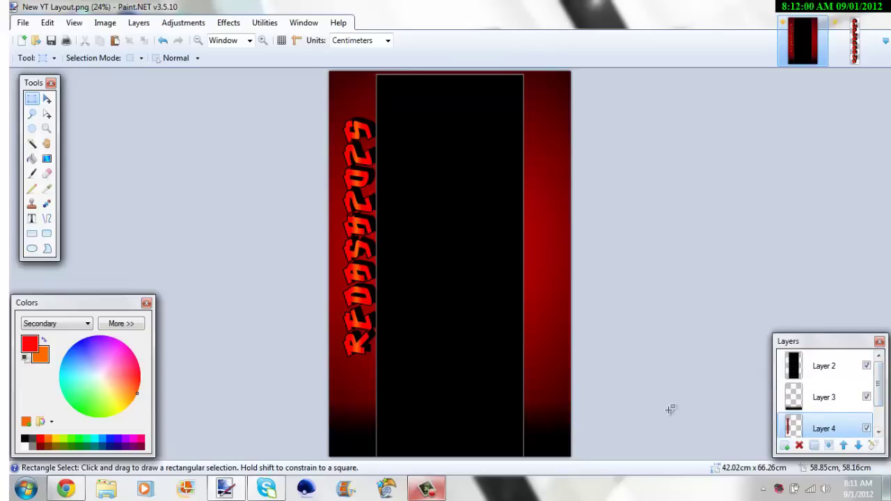
click(427, 489)
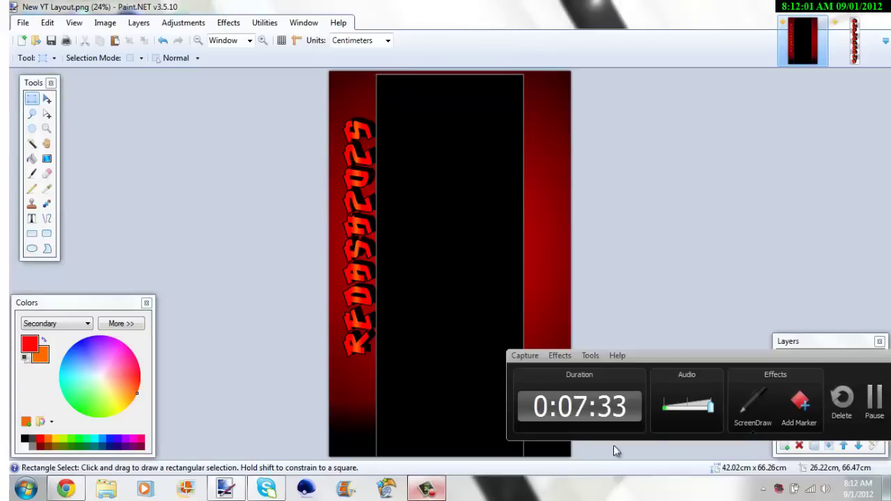